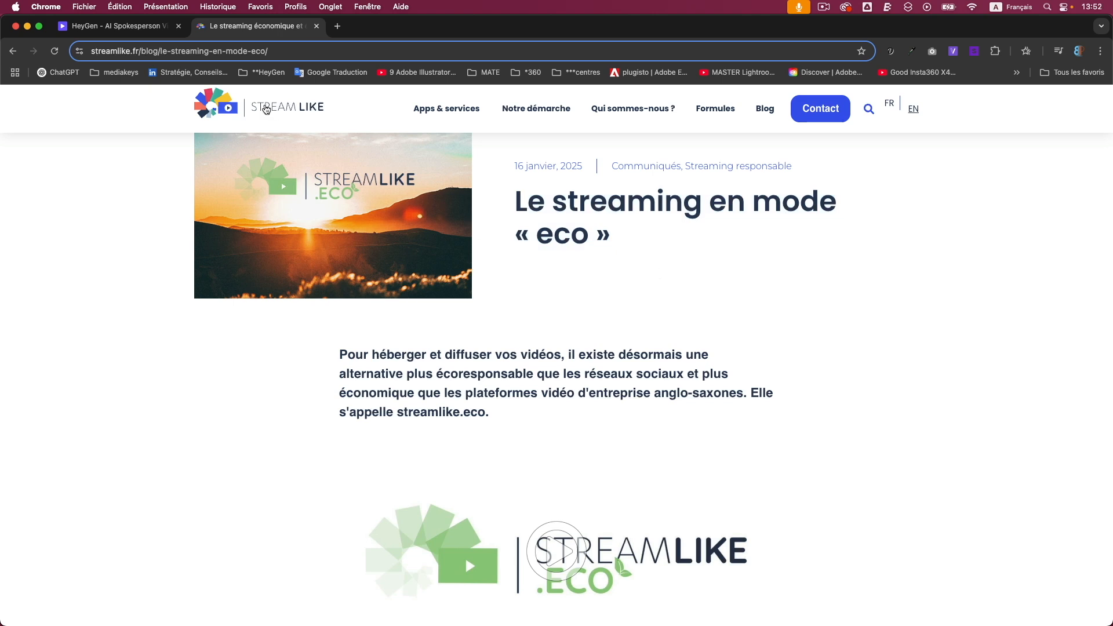
# Step: Copy the Streamlike blog article's URL and start a new avatar video in HeyGen
pyautogui.click(276, 53)
pyautogui.press('super+c')
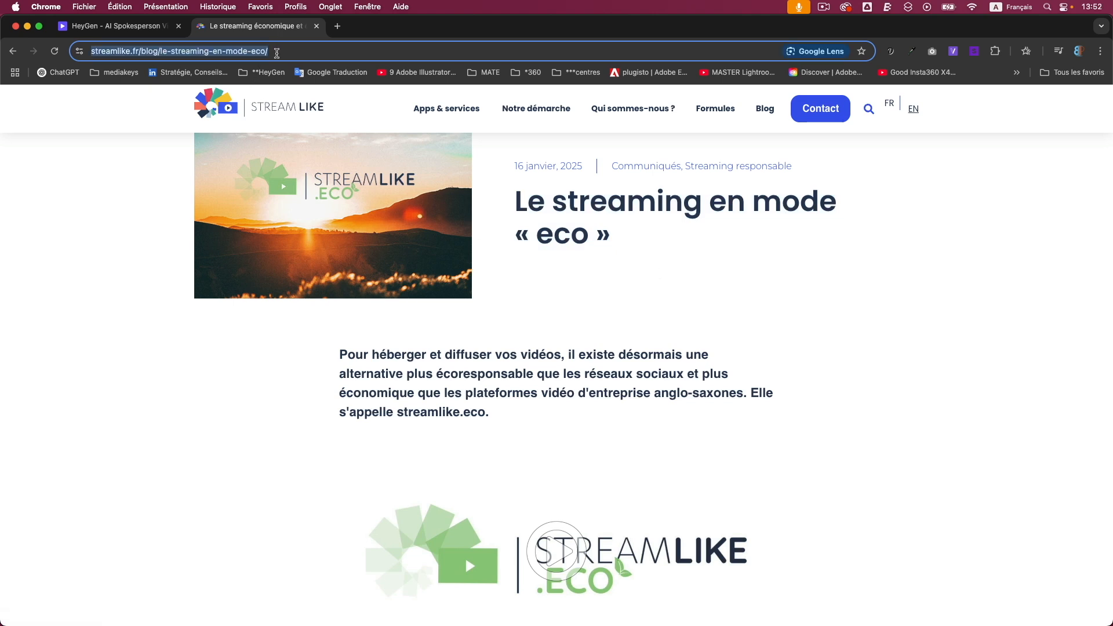
pyautogui.click(118, 26)
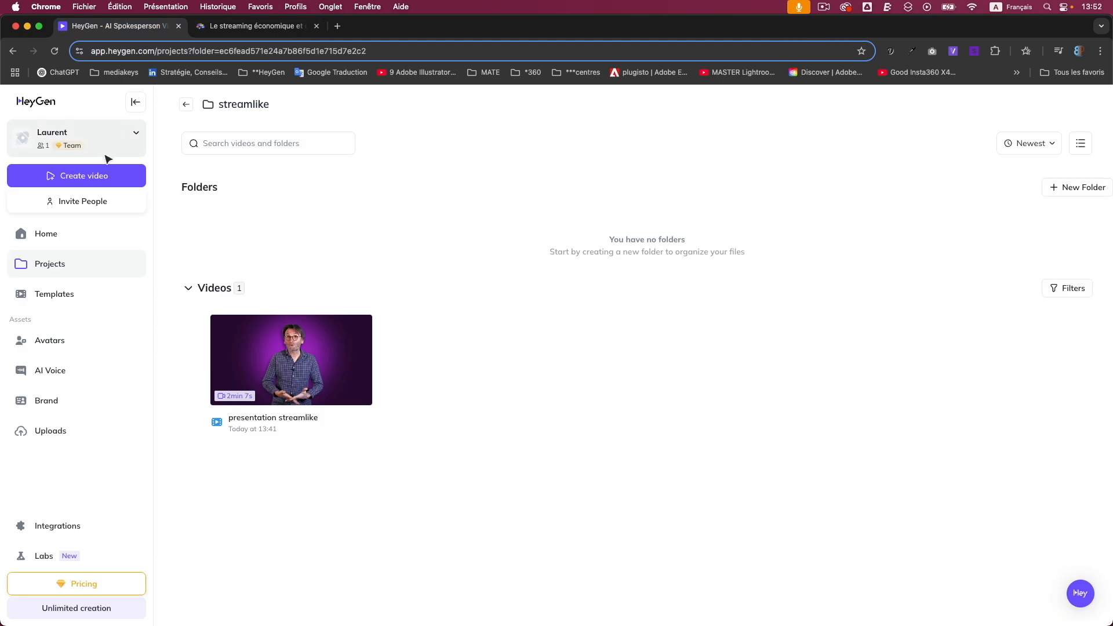
pyautogui.click(104, 175)
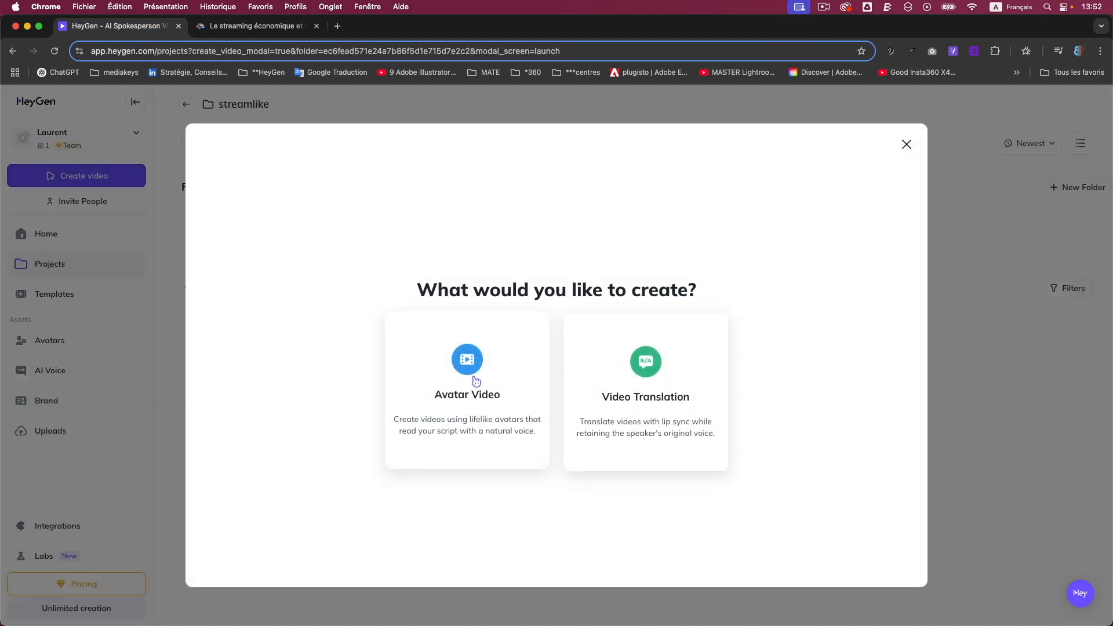
pyautogui.click(472, 376)
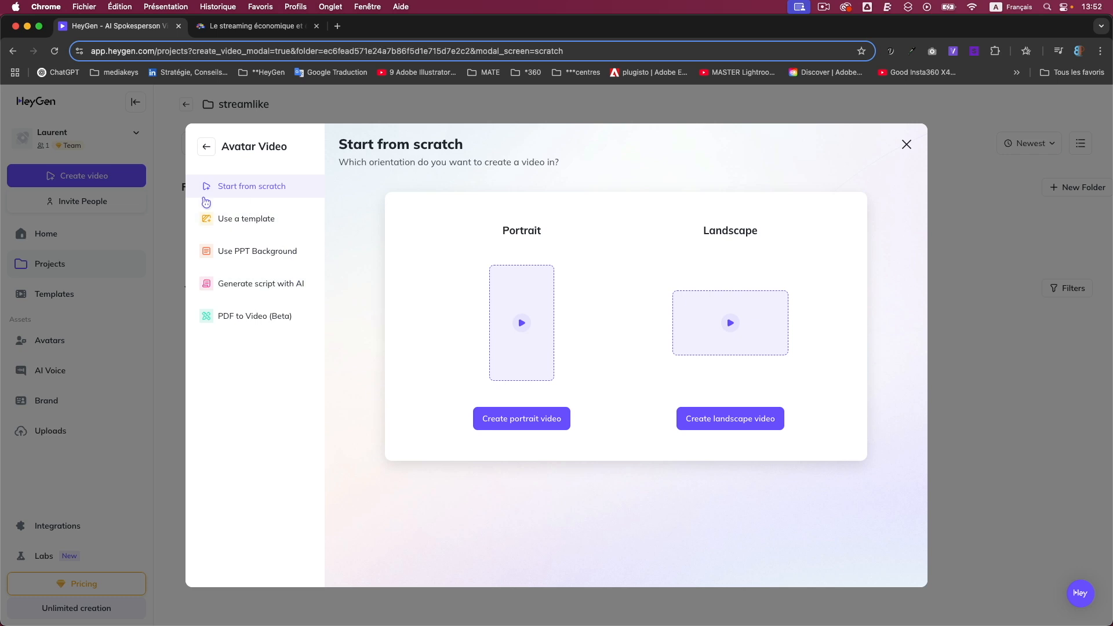
pyautogui.click(275, 286)
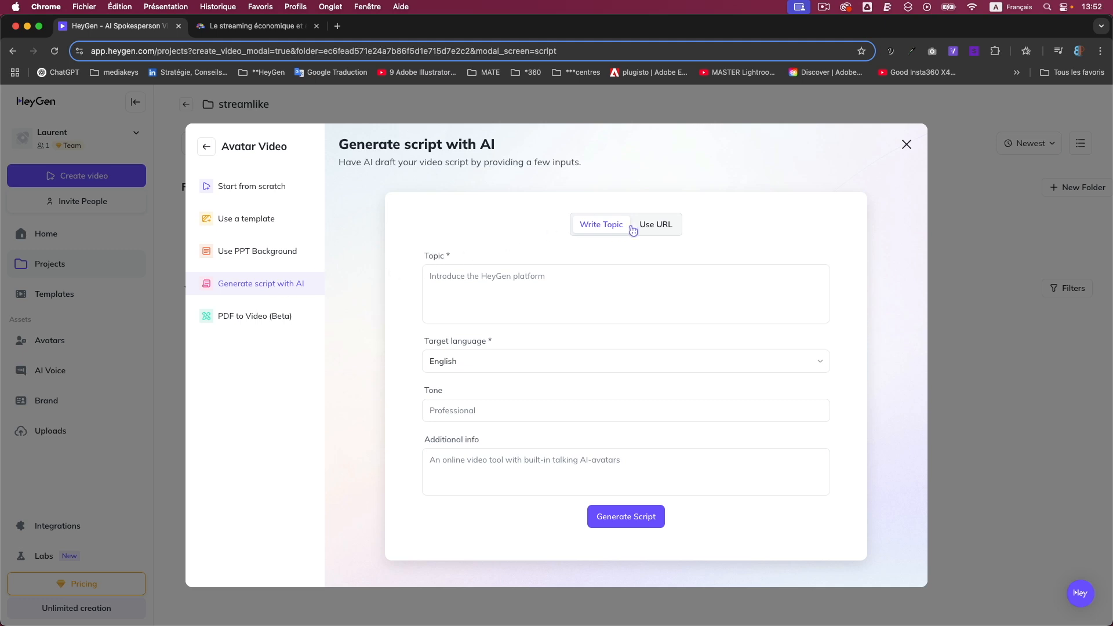
pyautogui.click(665, 229)
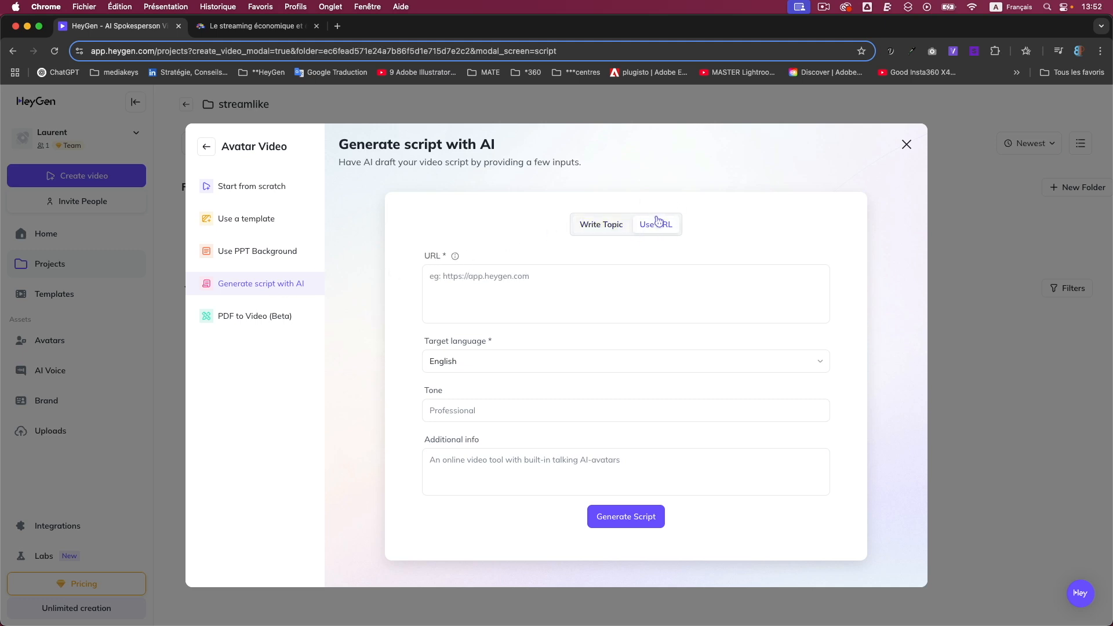
pyautogui.click(538, 281)
pyautogui.press('super+v')
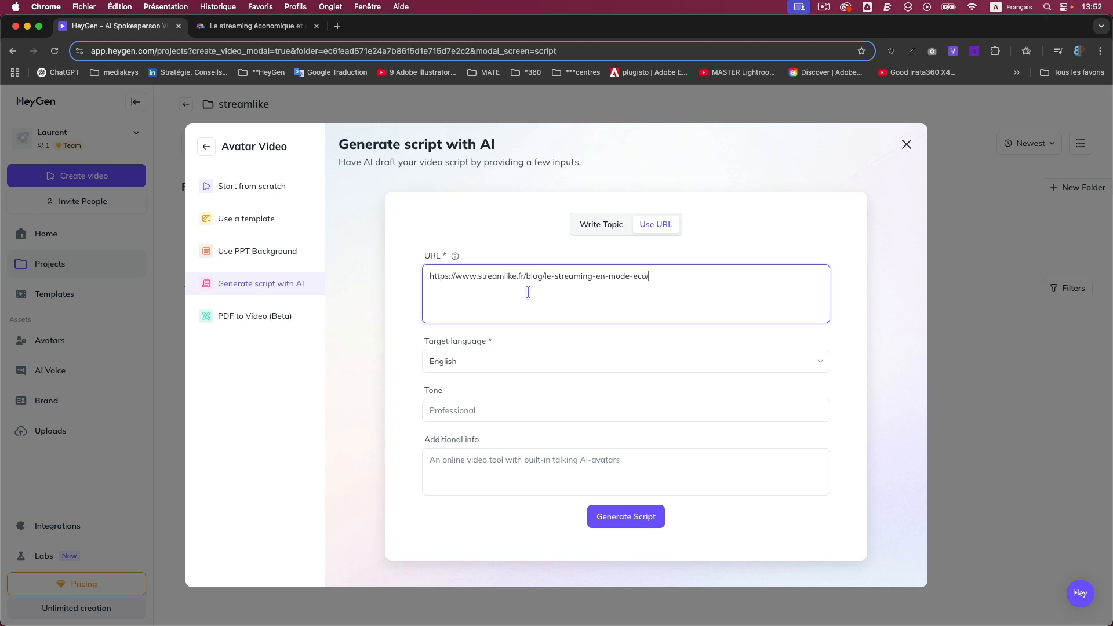
# Step: Set the script's target language to French and generate the script
pyautogui.click(459, 364)
pyautogui.write('fr')
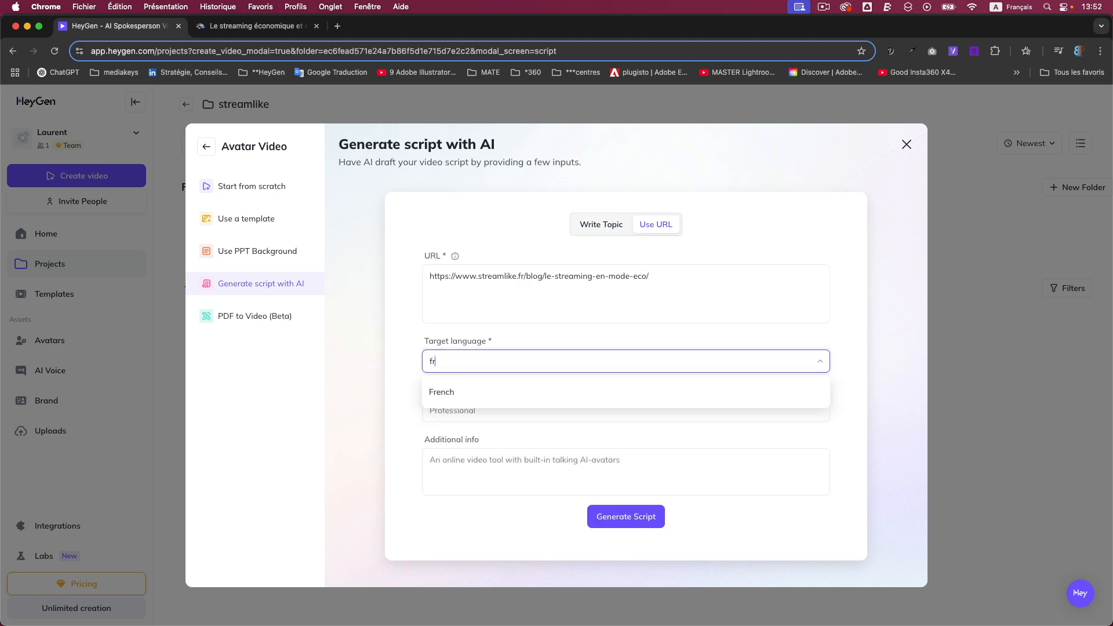
pyautogui.click(461, 391)
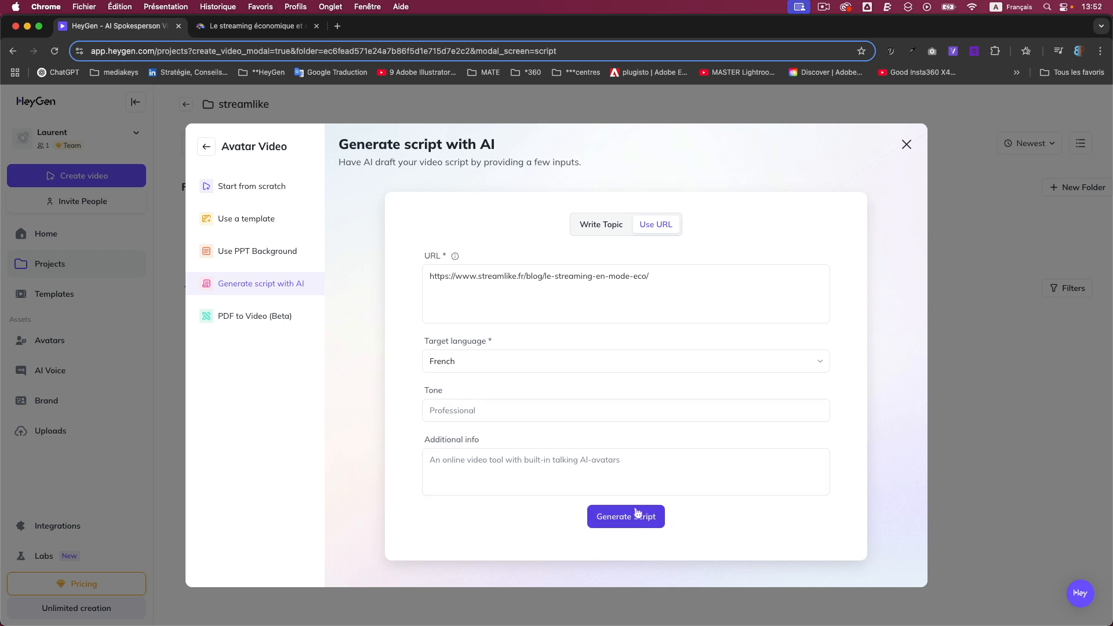
pyautogui.click(622, 522)
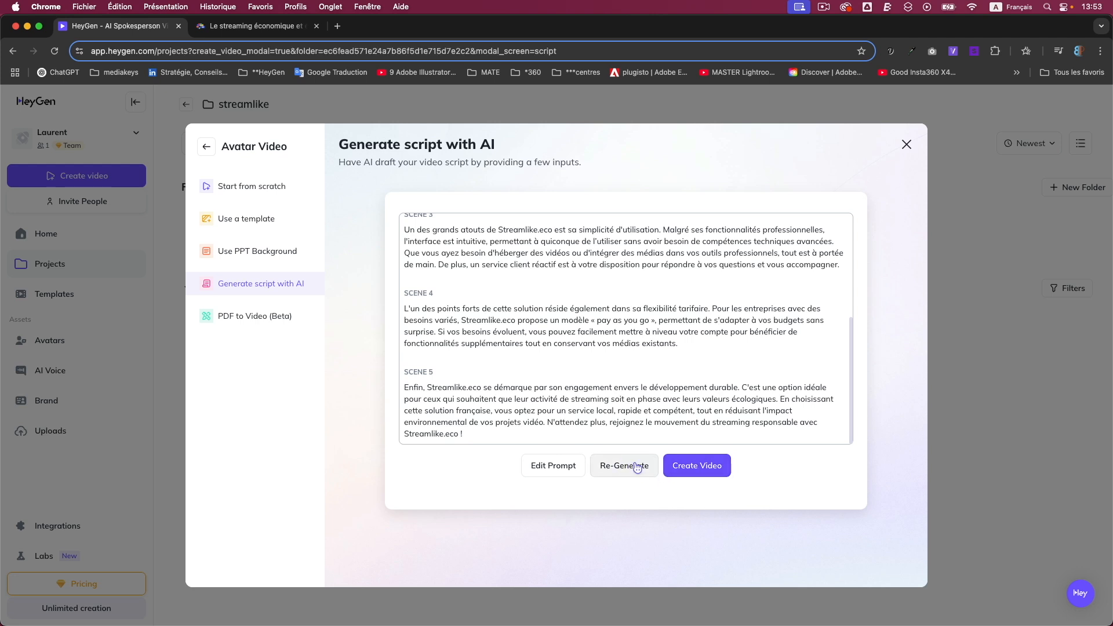
# Step: Create the video from the generated script and give the first scene the custom avatar in a checked shirt on a purple background
pyautogui.click(695, 467)
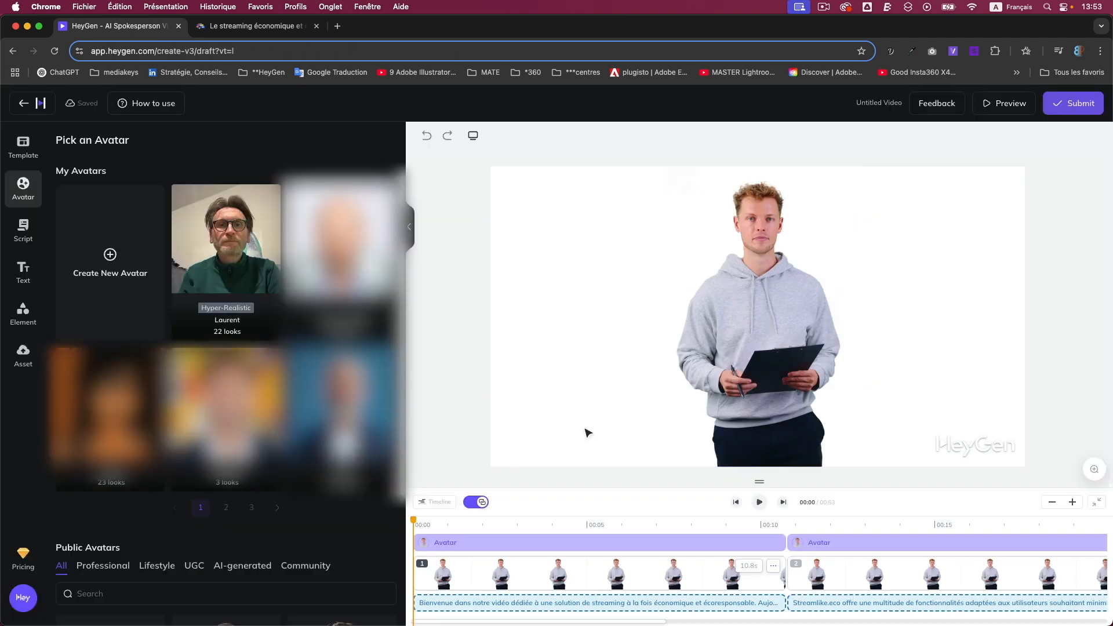
pyautogui.click(237, 257)
pyautogui.scroll(-5, 291, 459)
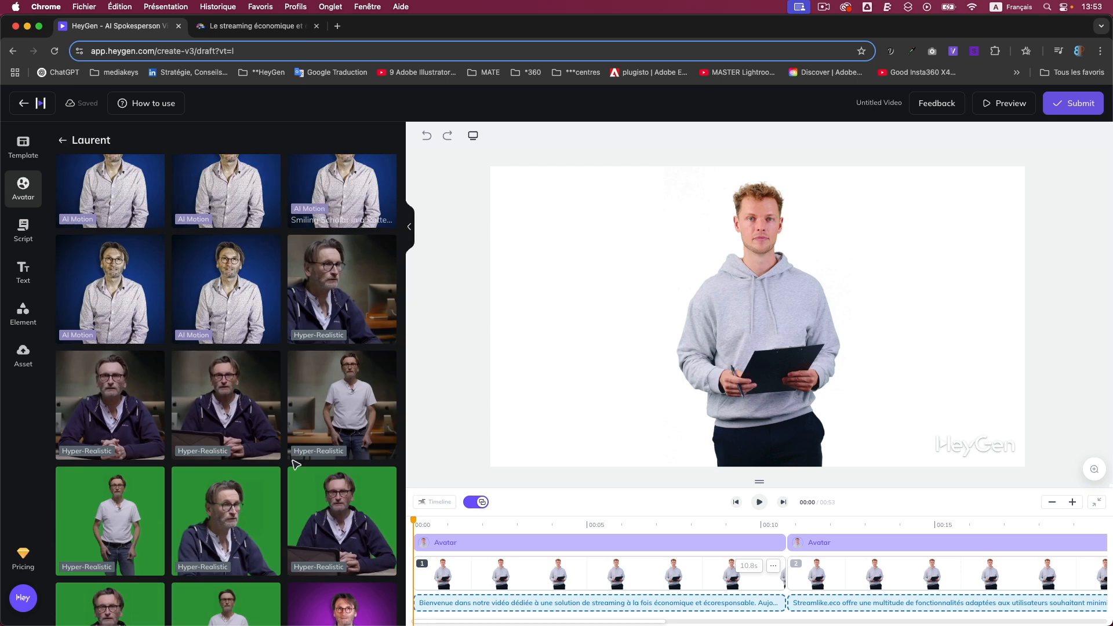
pyautogui.scroll(-3, 326, 539)
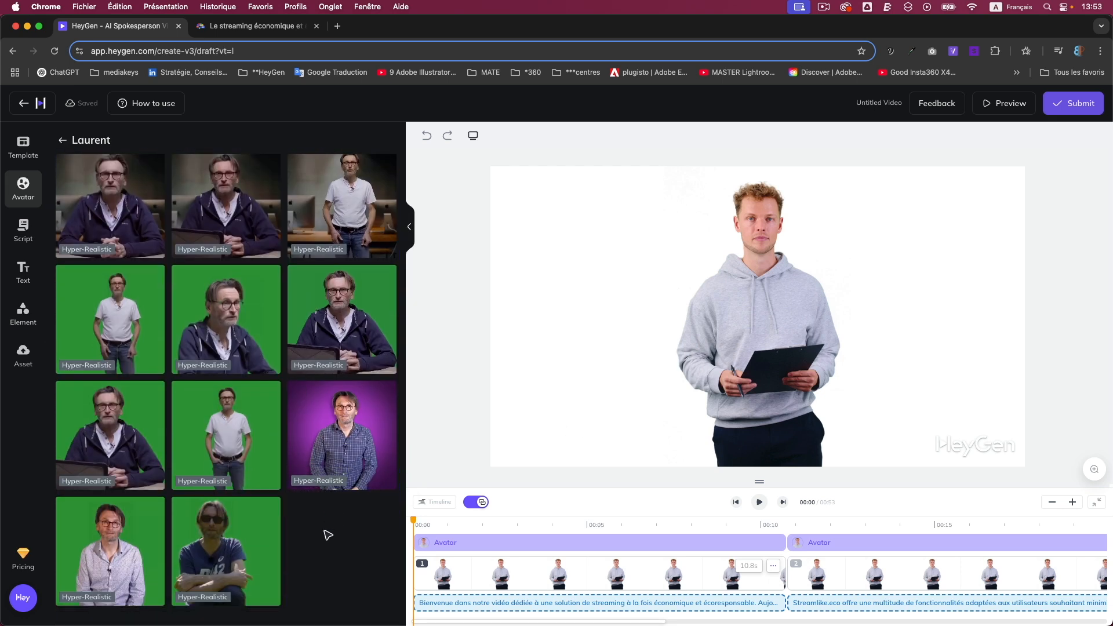
pyautogui.click(339, 423)
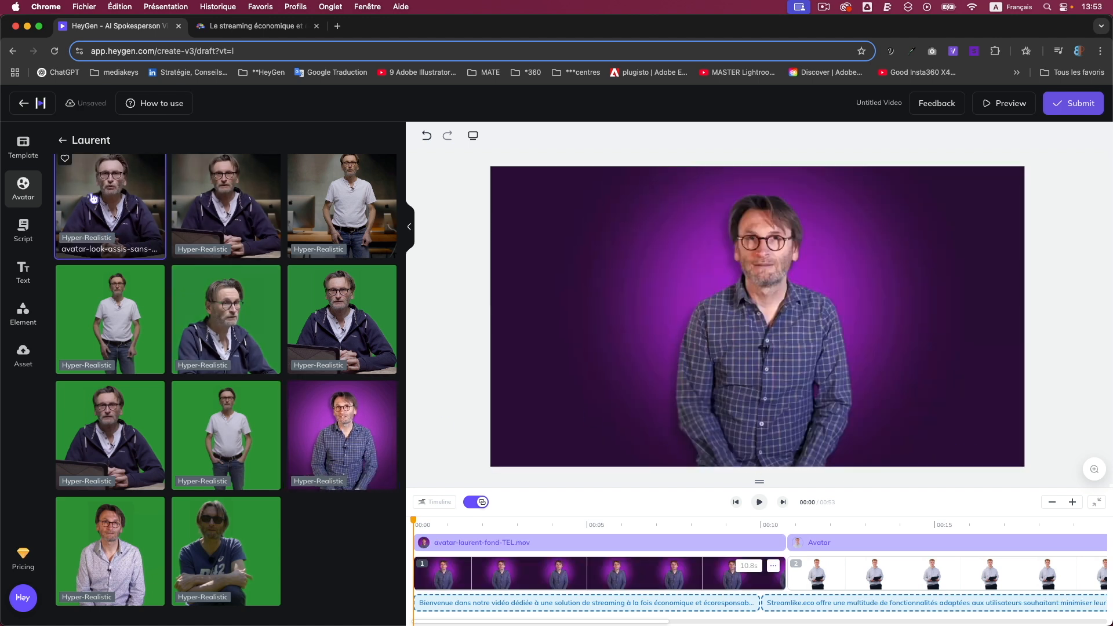
# Step: Review the scene scripts and change the first script's voice to the custom voice labelled with the presenter's full name
pyautogui.click(26, 228)
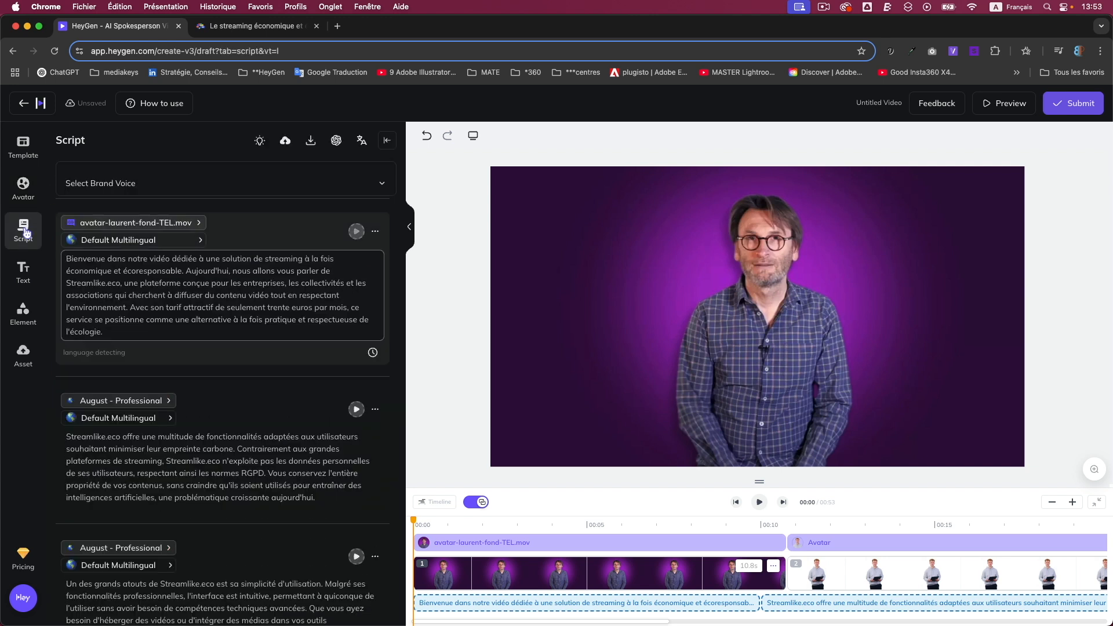
pyautogui.scroll(-7, 129, 258)
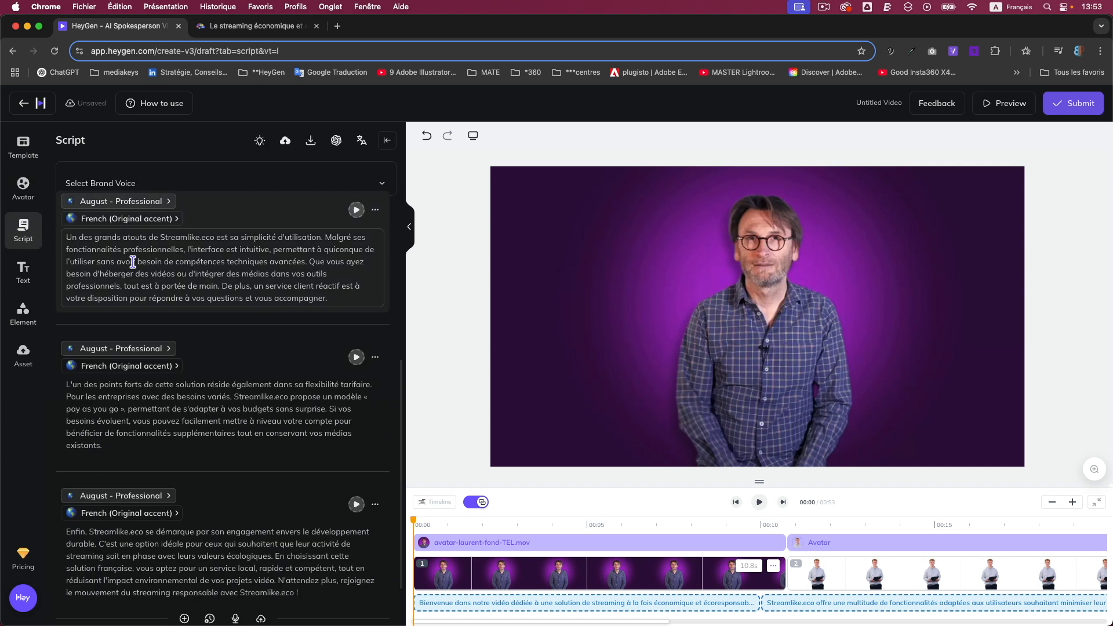
pyautogui.scroll(7, 135, 266)
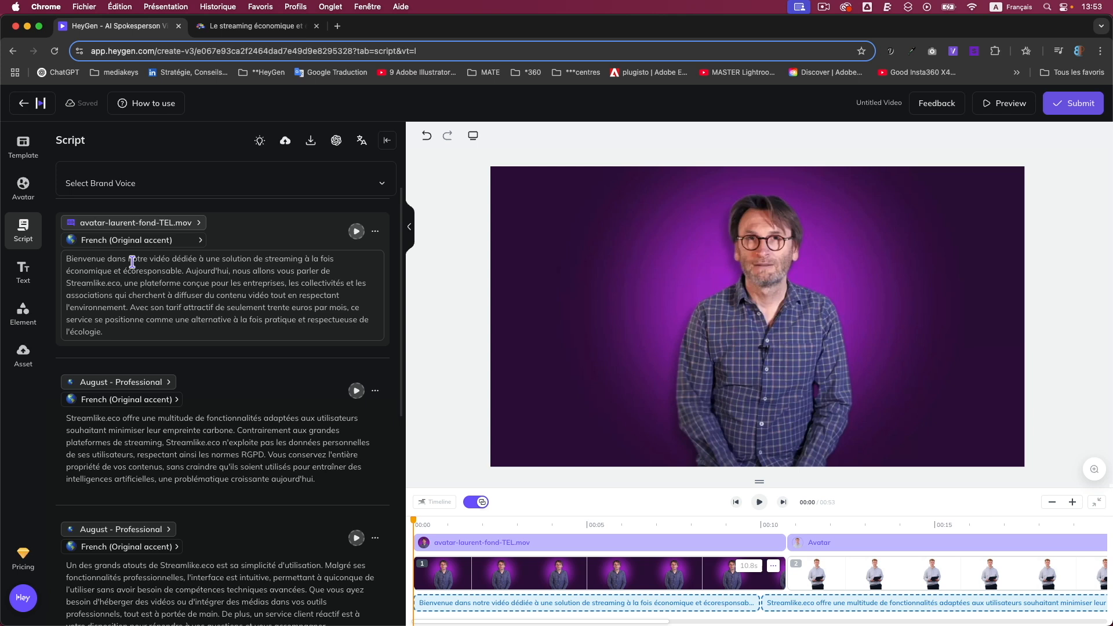
pyautogui.click(173, 227)
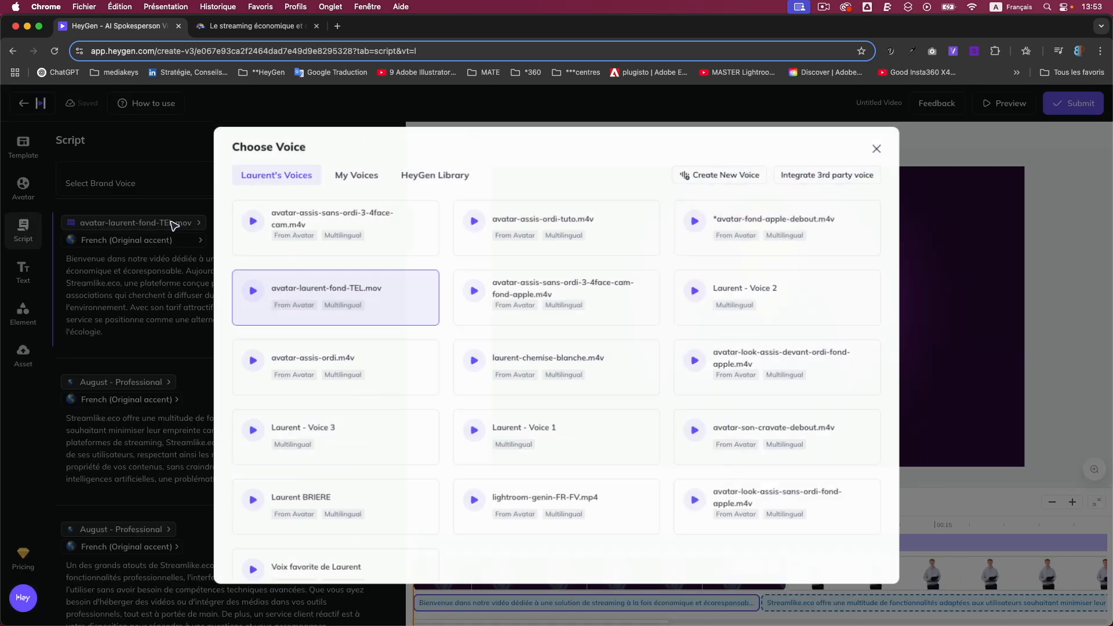
pyautogui.scroll(-1, 331, 286)
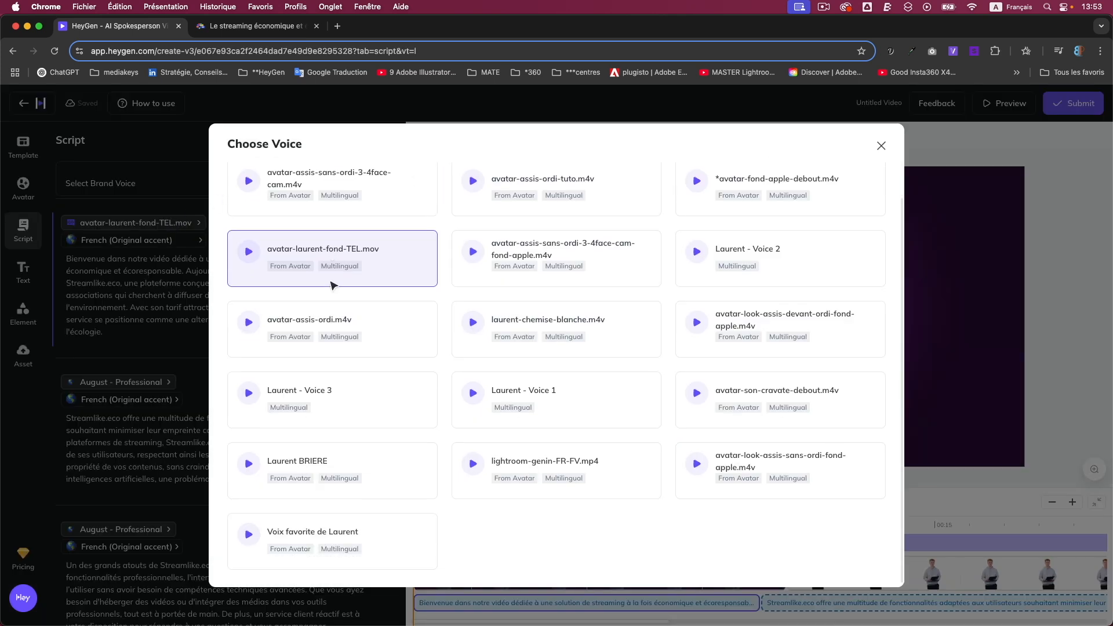
pyautogui.click(253, 465)
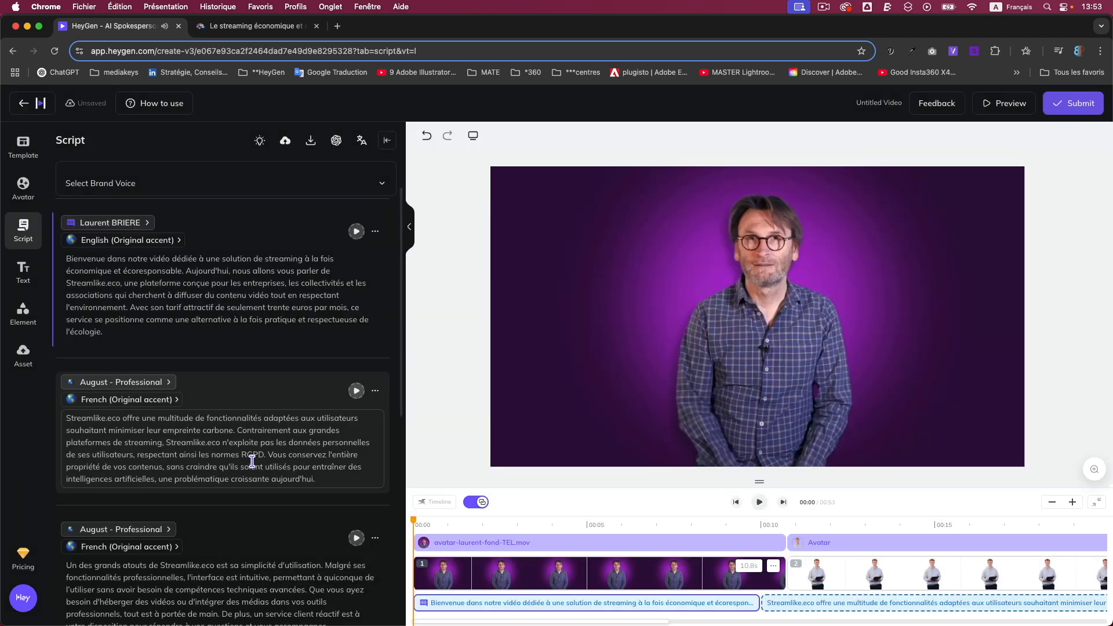
# Step: Set the first script's voice locale to French (France)
pyautogui.click(177, 242)
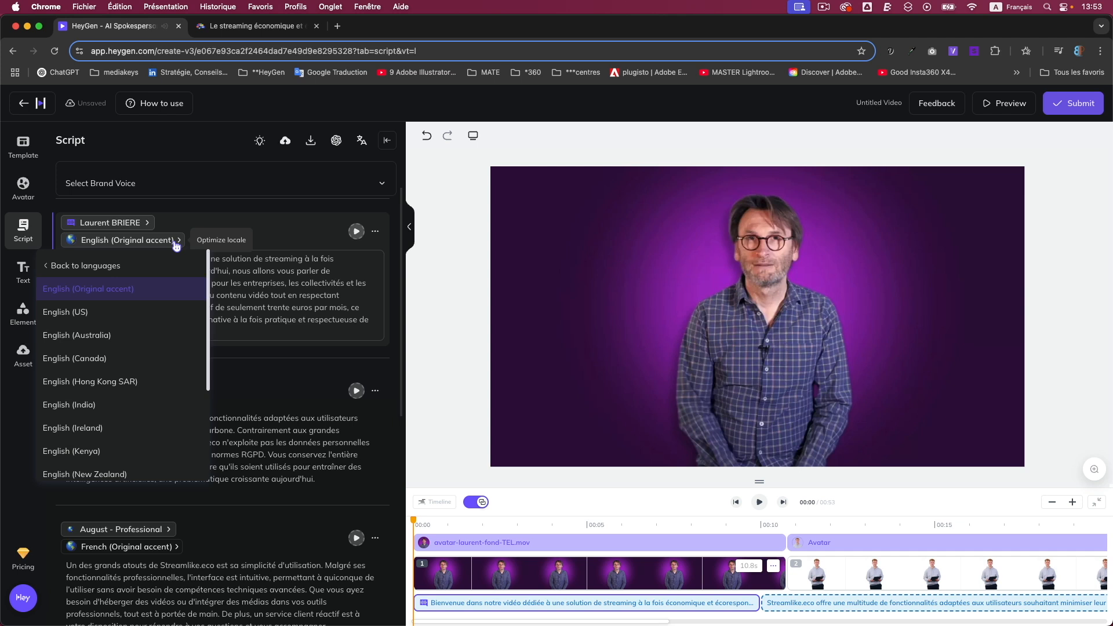
pyautogui.click(116, 272)
pyautogui.scroll(-8, 116, 293)
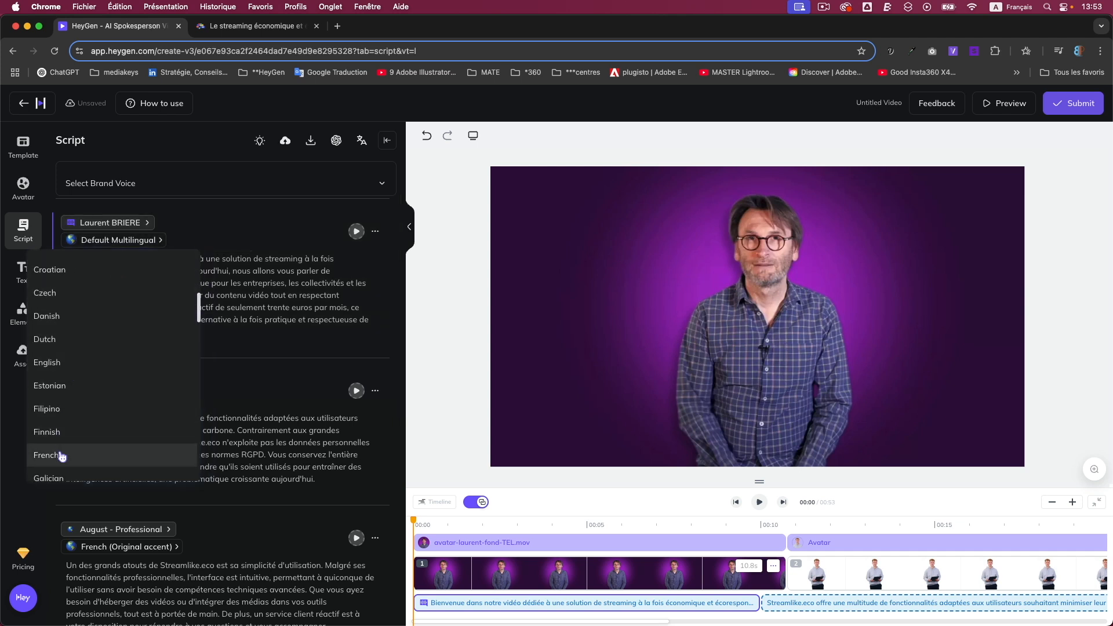
pyautogui.click(65, 455)
pyautogui.click(86, 313)
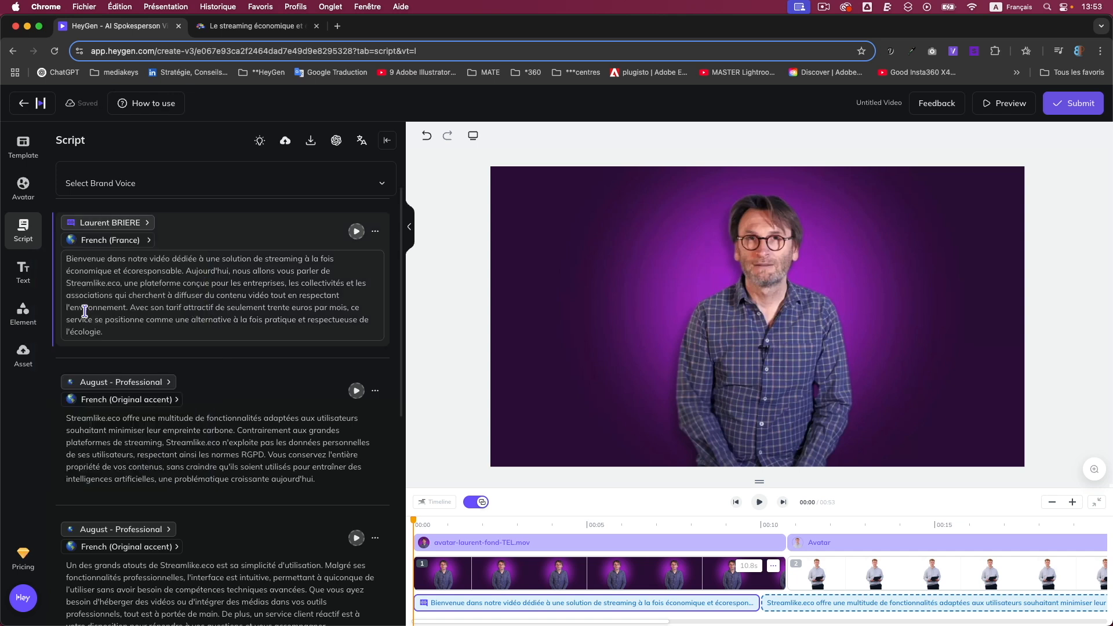
# Step: Check the first script's voice settings and listen to its generated audio
pyautogui.click(377, 233)
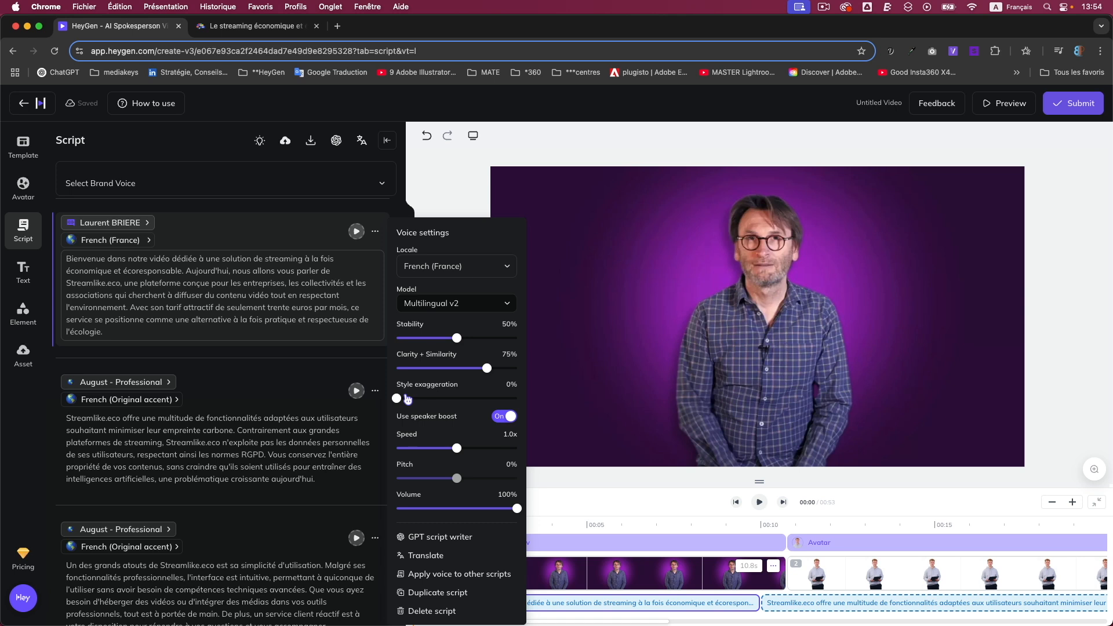
pyautogui.click(313, 235)
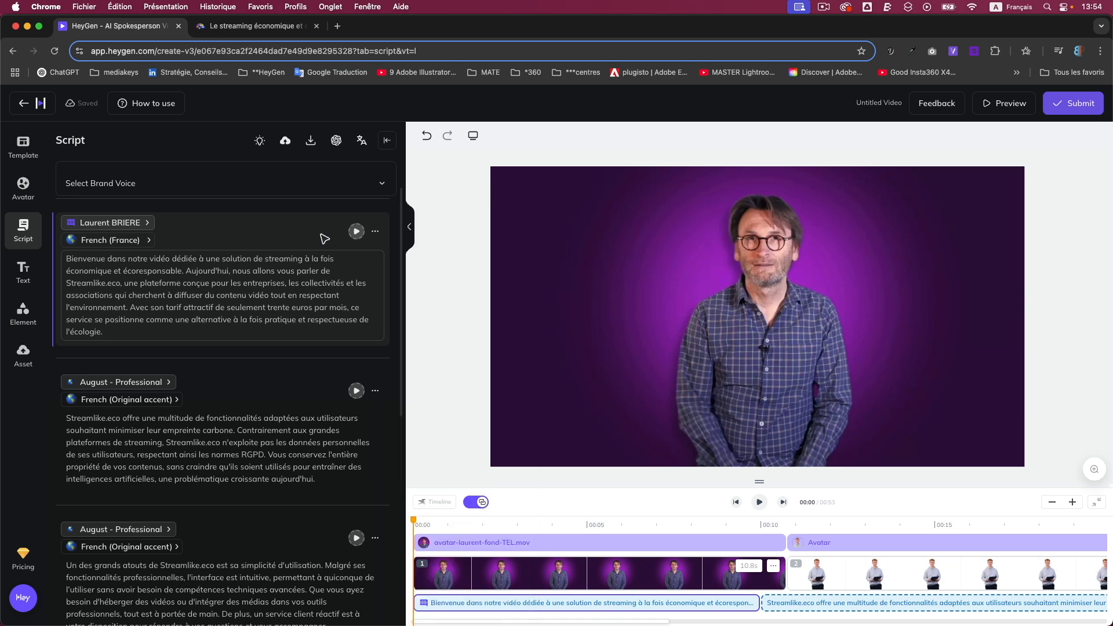
pyautogui.click(356, 232)
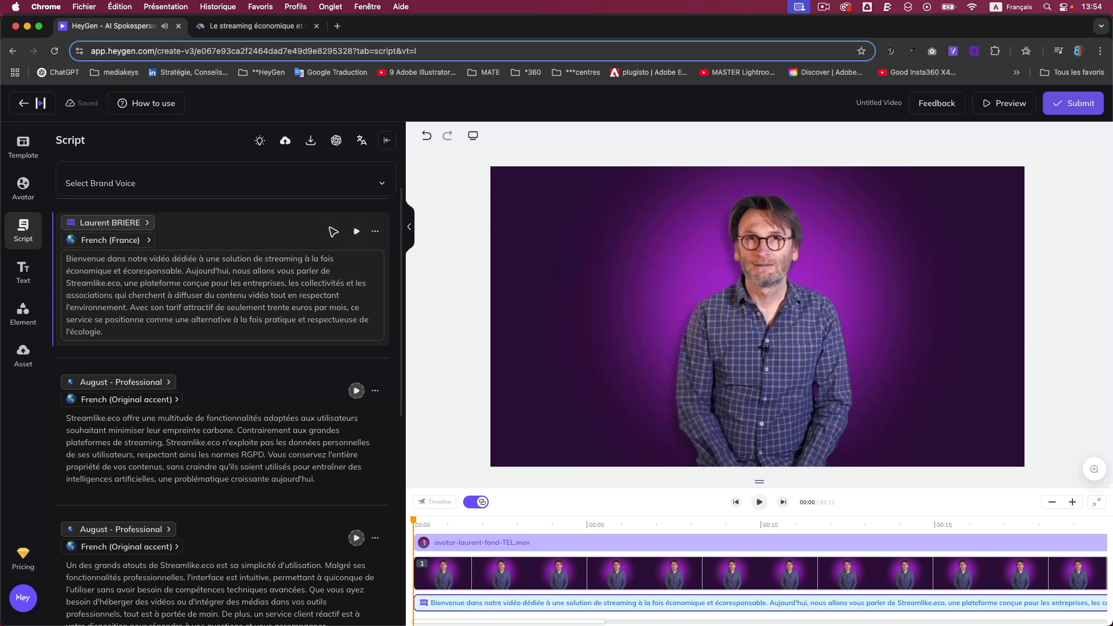
# Step: Set the first script's style exaggeration to 20% and listen to the regenerated audio
pyautogui.click(375, 231)
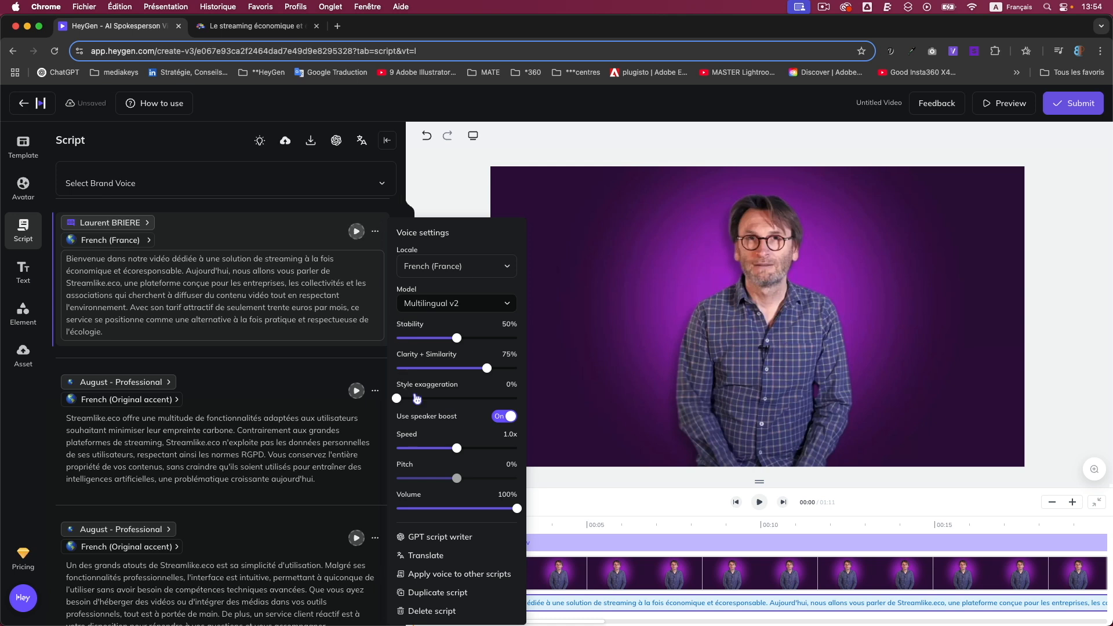
pyautogui.moveTo(397, 400); pyautogui.dragTo(422, 399)
pyautogui.click(356, 231)
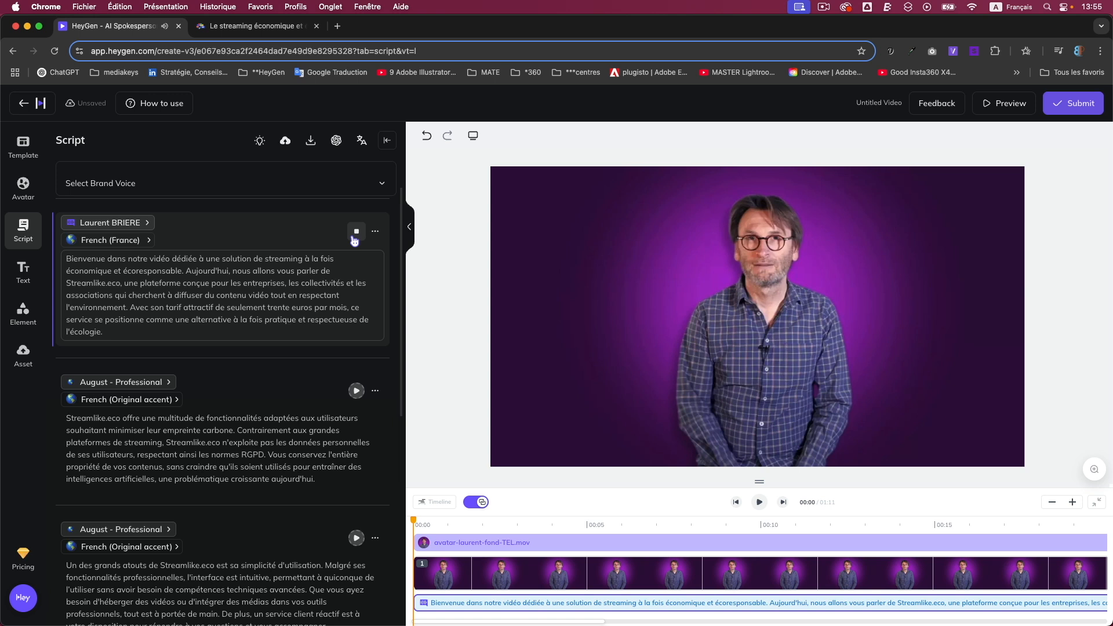
pyautogui.click(357, 233)
# Step: Examine the pronunciation option for the word "écoresponsable" in the first scene's script
pyautogui.moveTo(182, 270); pyautogui.dragTo(216, 294)
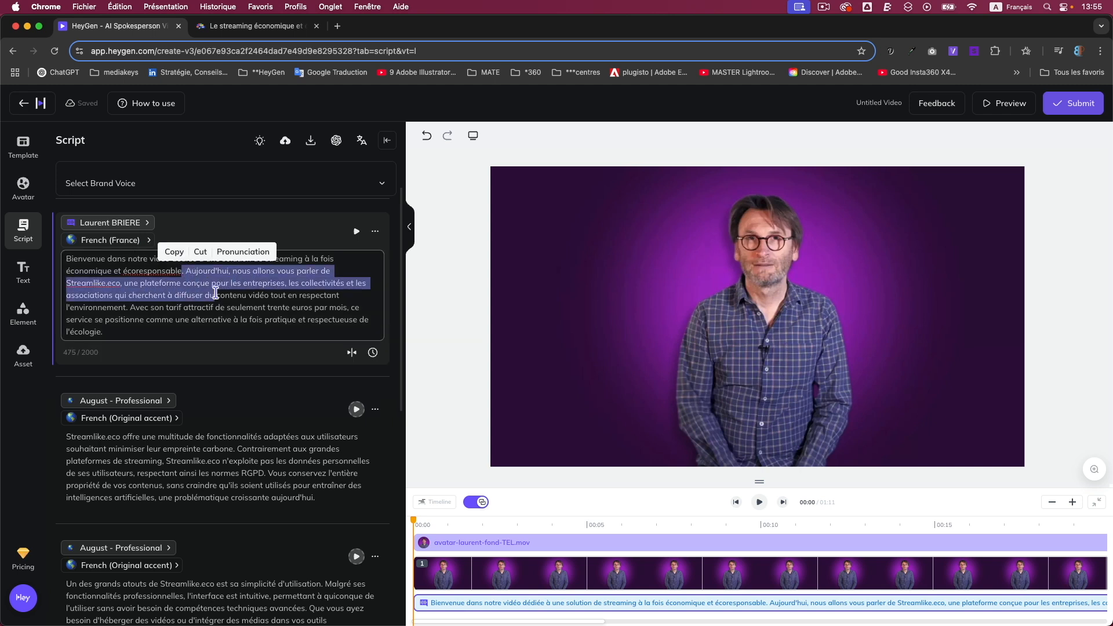
pyautogui.click(231, 284)
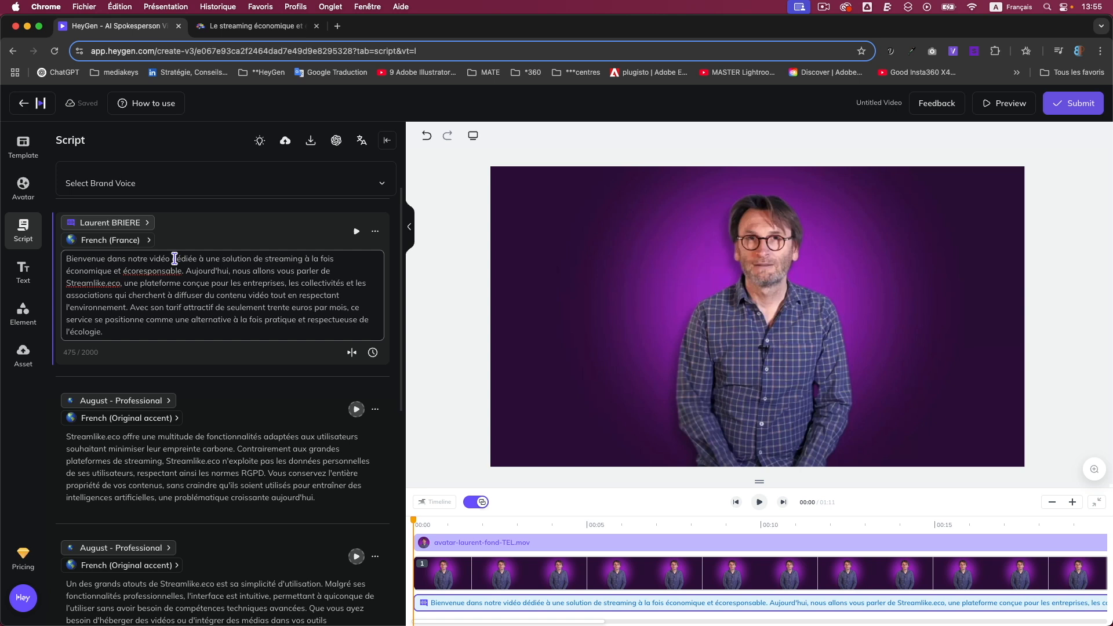
pyautogui.moveTo(124, 271); pyautogui.dragTo(179, 270)
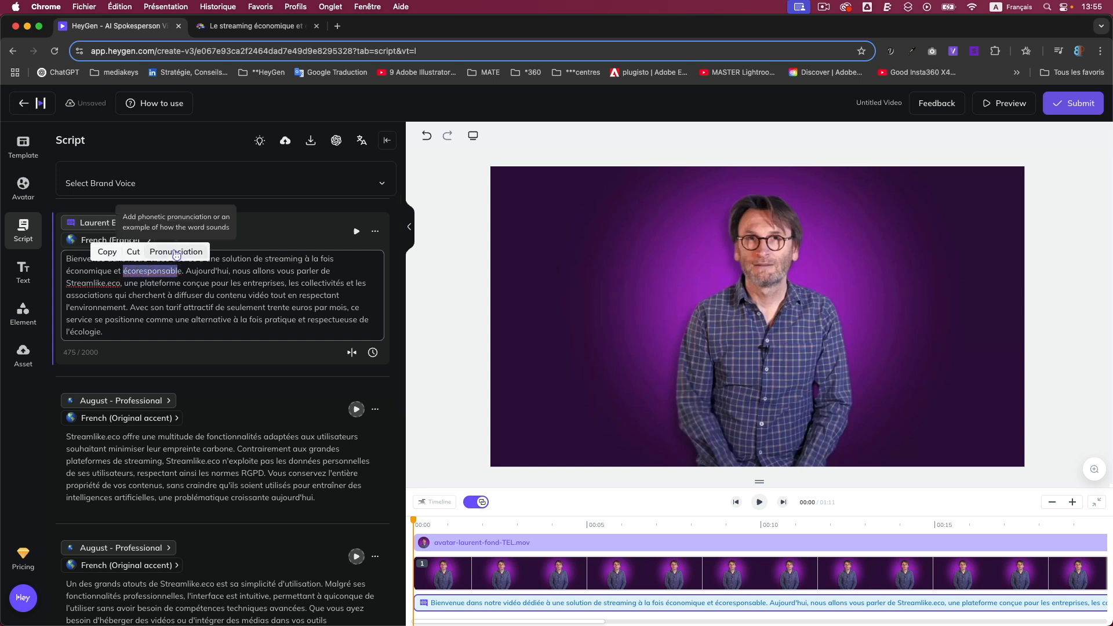
pyautogui.click(234, 270)
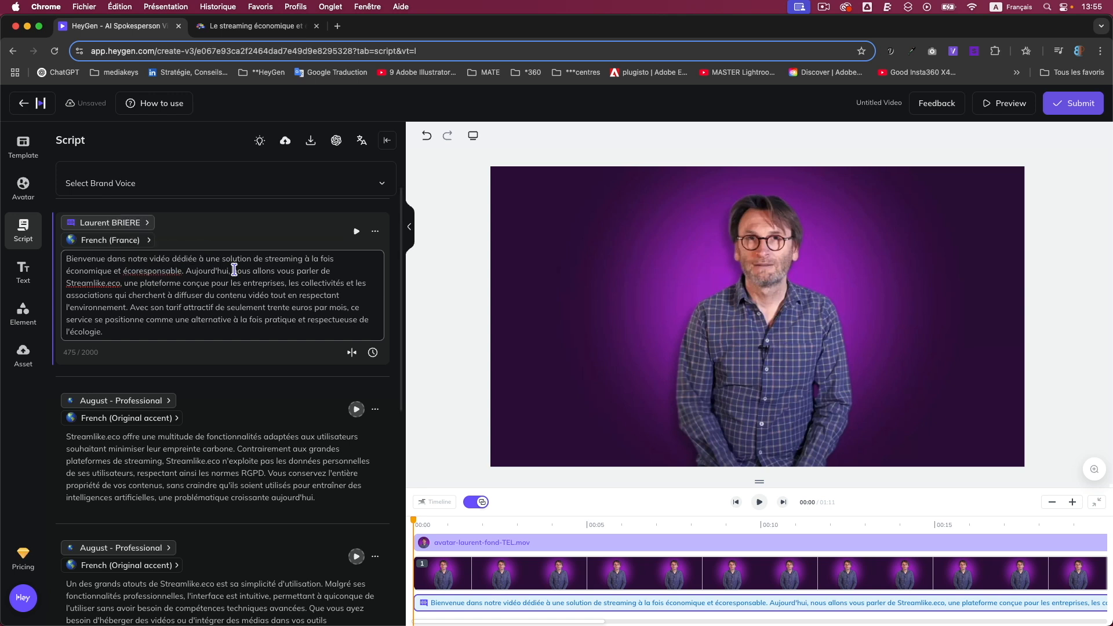
# Step: Apply the first script's voice to all the other scripts and check the remaining scenes in the timeline
pyautogui.click(375, 231)
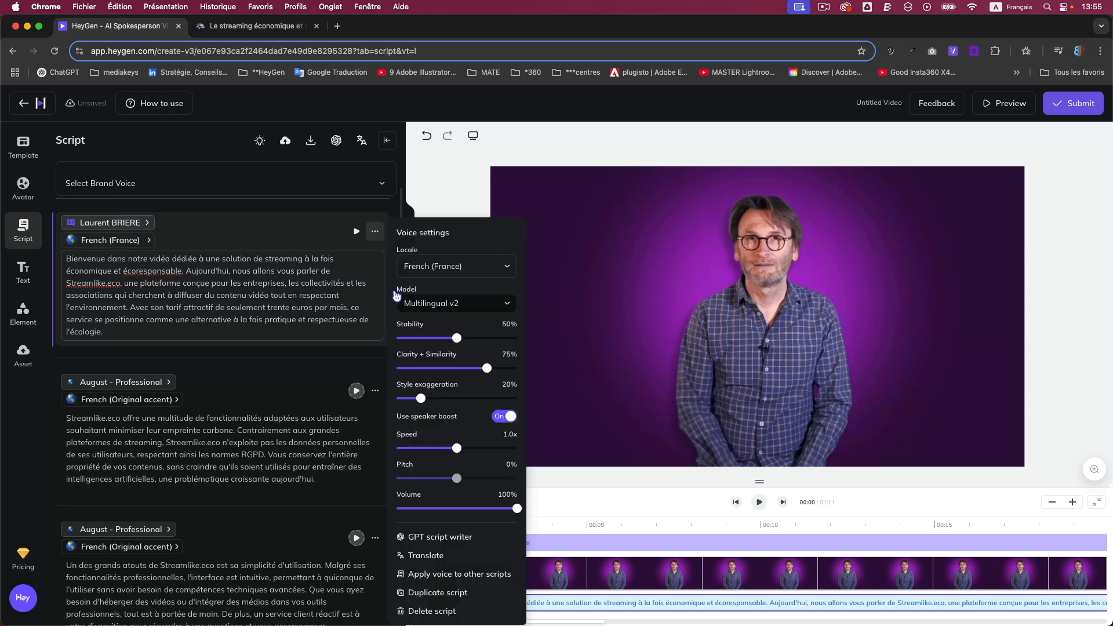
pyautogui.click(470, 575)
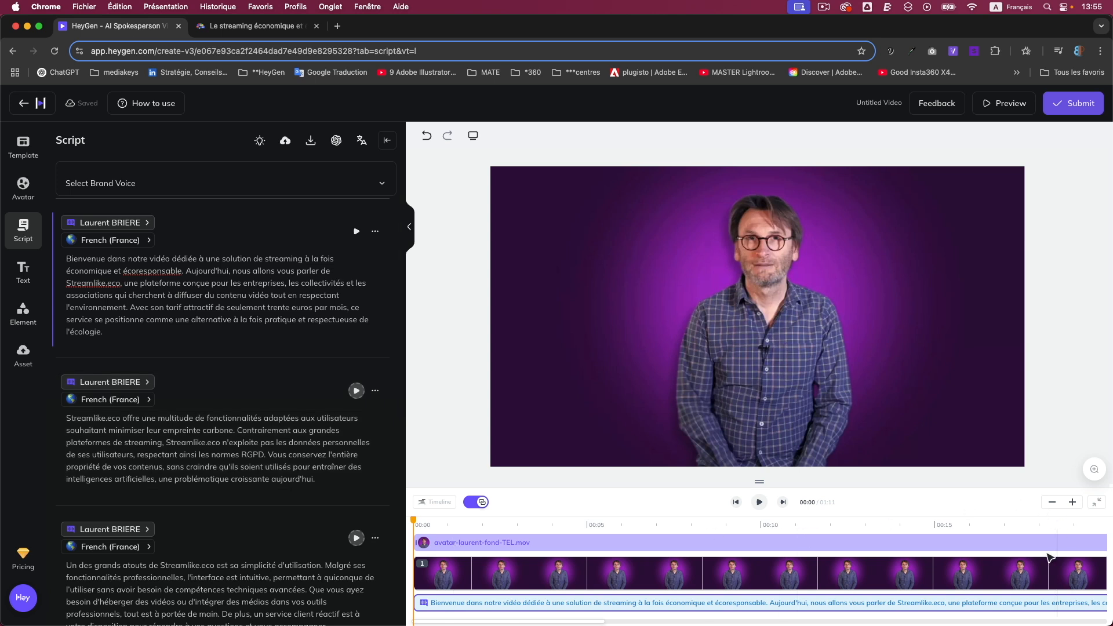
pyautogui.hscroll(10, 1032, 555)
pyautogui.hscroll(5, 1031, 556)
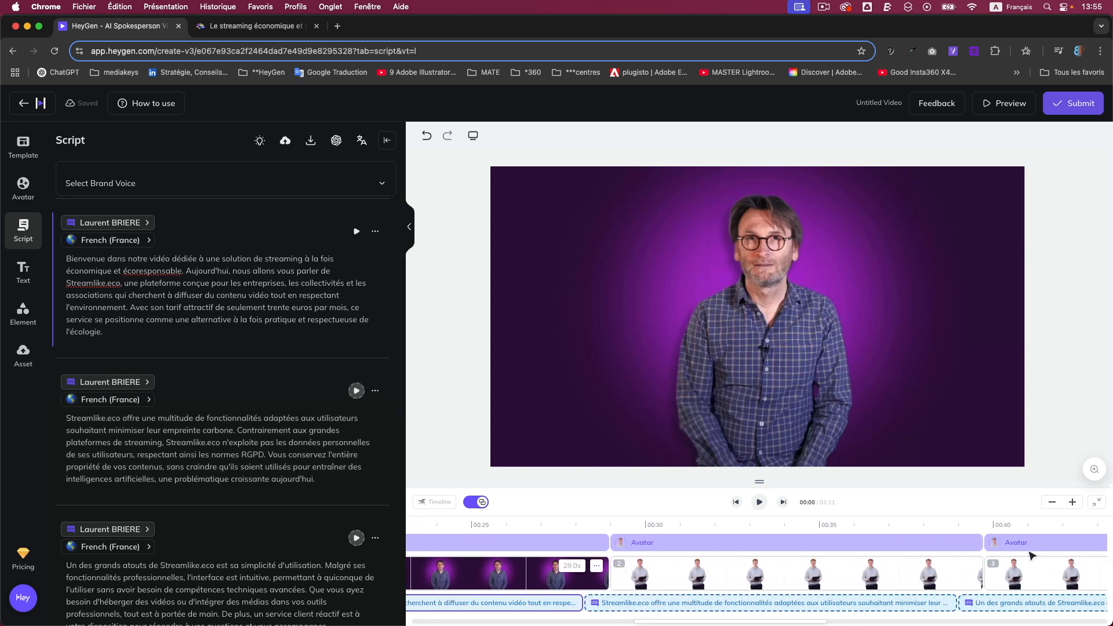
# Step: Shorten the first scene to the end of its script and replace the second scene's avatar with the custom plaid-shirt look on purple background
pyautogui.moveTo(604, 570); pyautogui.dragTo(583, 570)
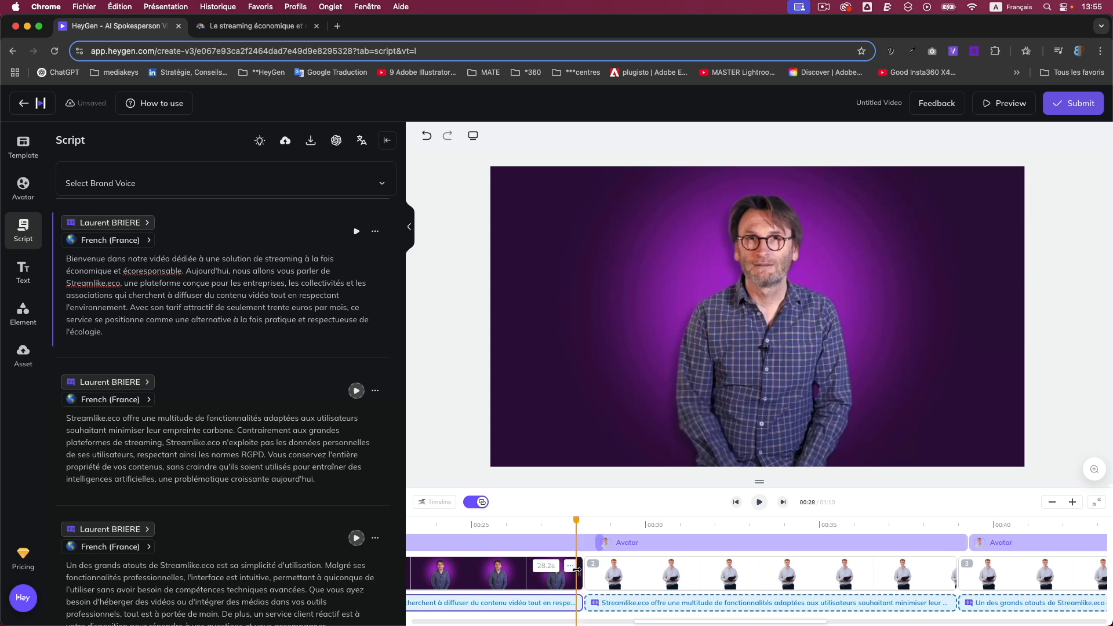
pyautogui.click(631, 573)
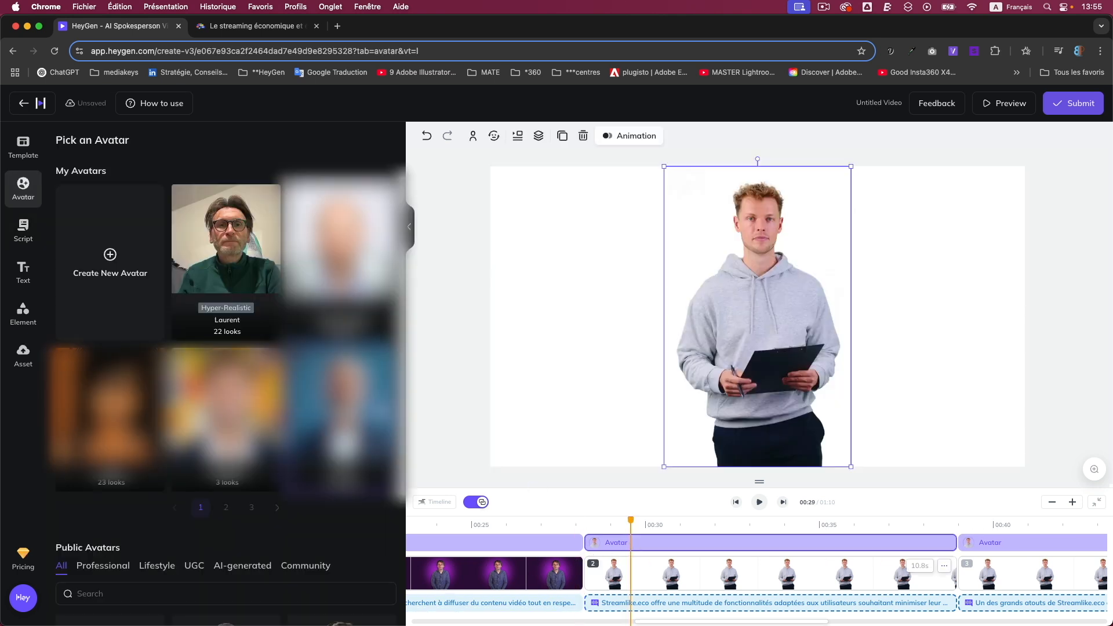
pyautogui.click(235, 278)
pyautogui.scroll(-3, 332, 434)
pyautogui.scroll(-2, 331, 434)
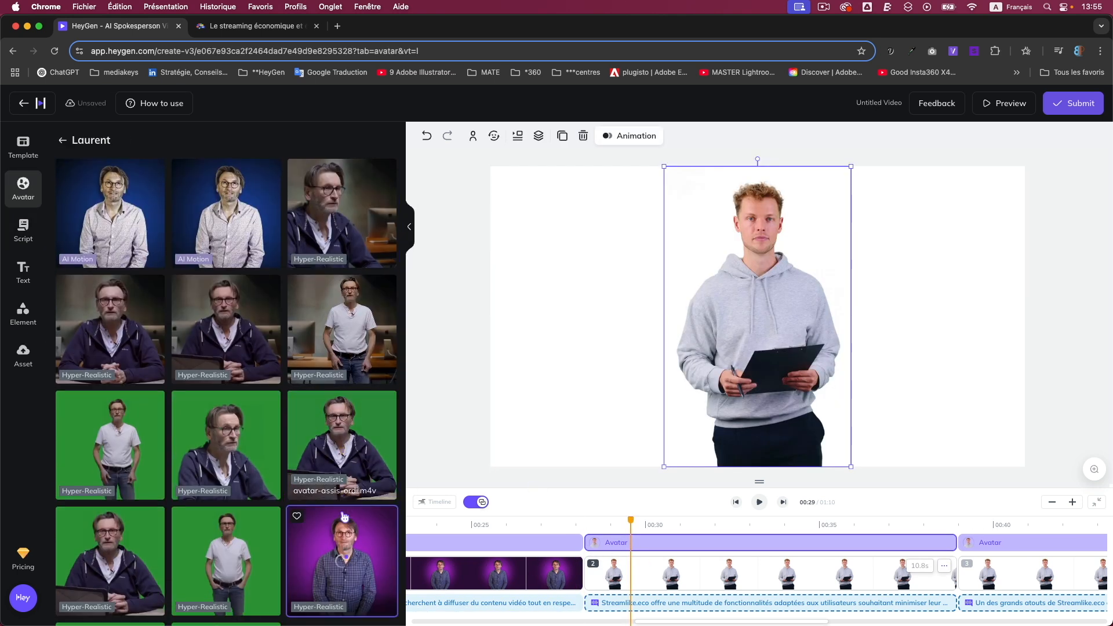
pyautogui.click(342, 510)
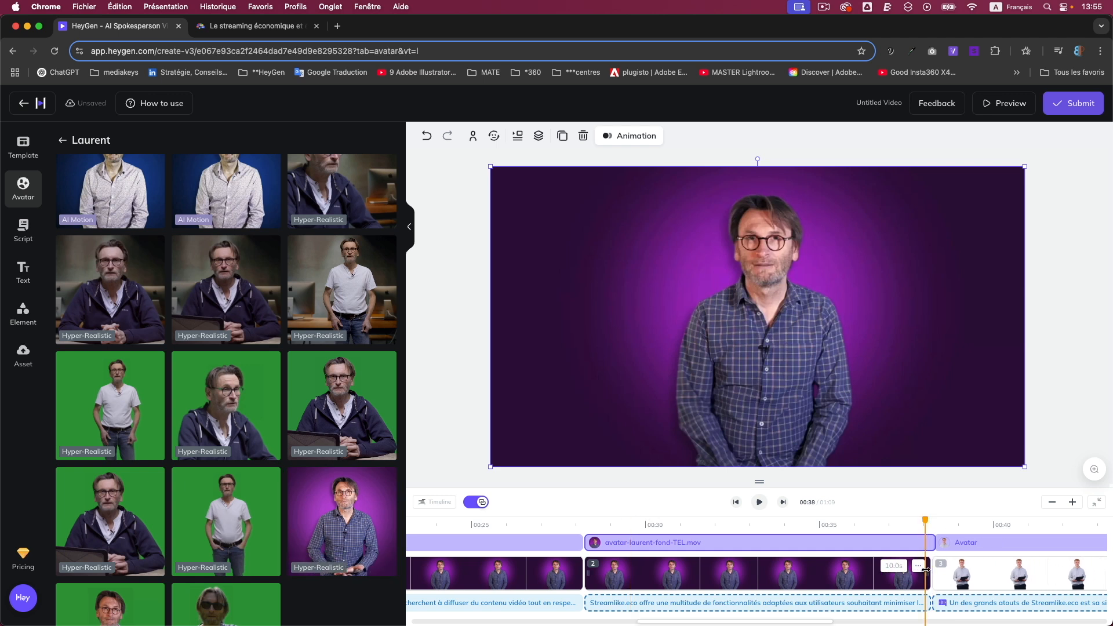
# Step: Replace the avatars in the third, fourth and fifth scenes with the same plaid-shirt look on purple background
pyautogui.click(986, 573)
pyautogui.click(347, 524)
pyautogui.hscroll(10, 652, 573)
pyautogui.click(651, 573)
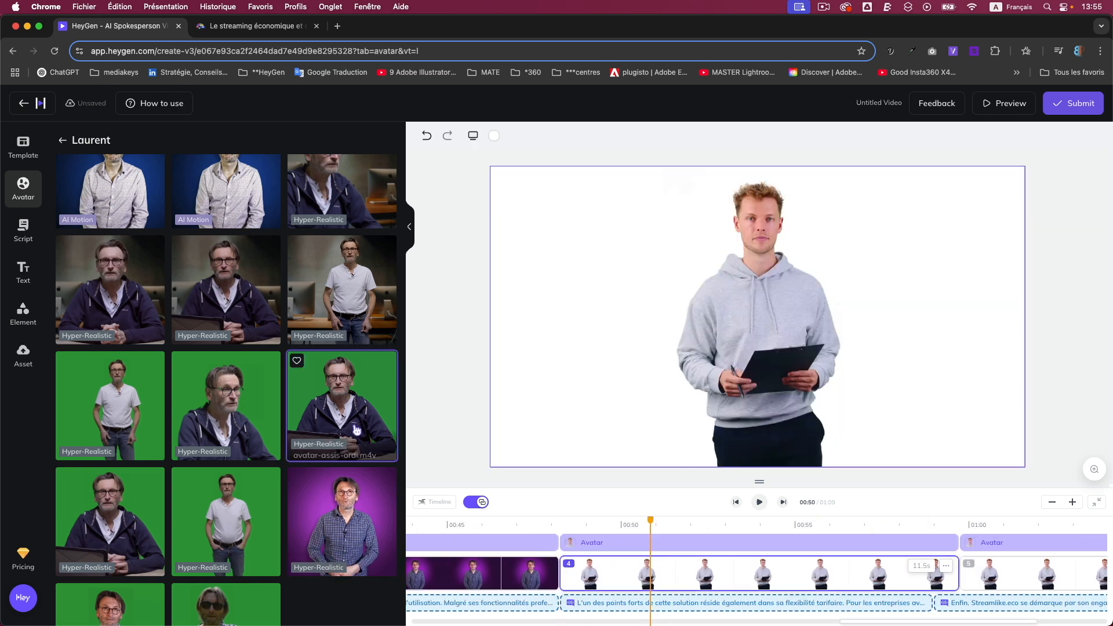
pyautogui.click(343, 516)
pyautogui.hscroll(4, 890, 549)
pyautogui.click(887, 545)
pyautogui.click(329, 514)
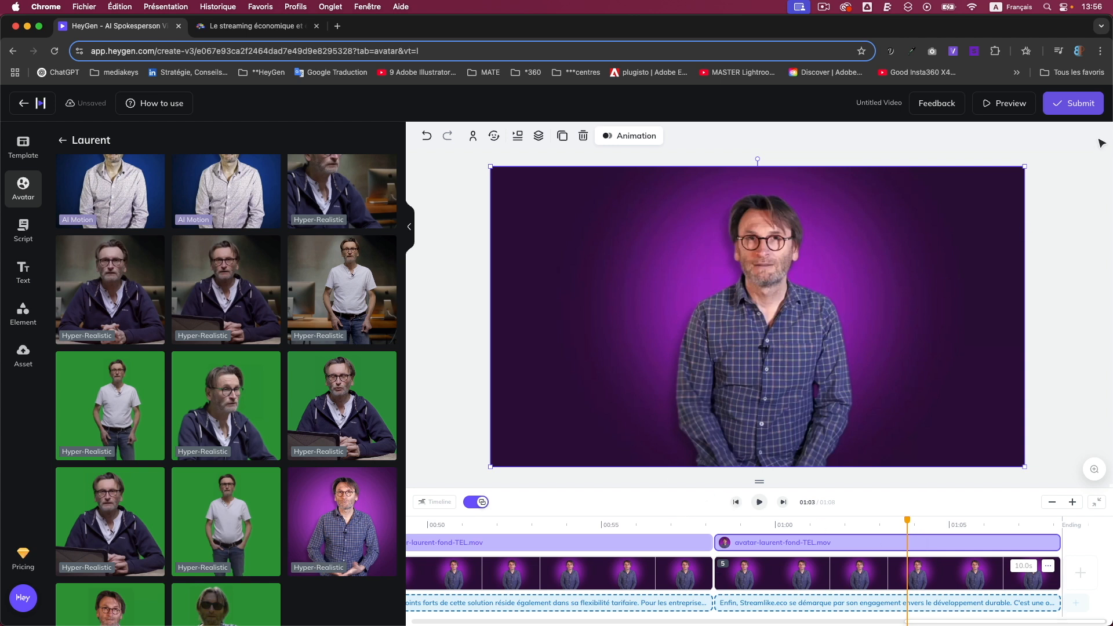
# Step: Submit the video for rendering as "streamlike.eco" in the streamlike folder, at 1080p, 25 fps and MP4
pyautogui.click(1074, 109)
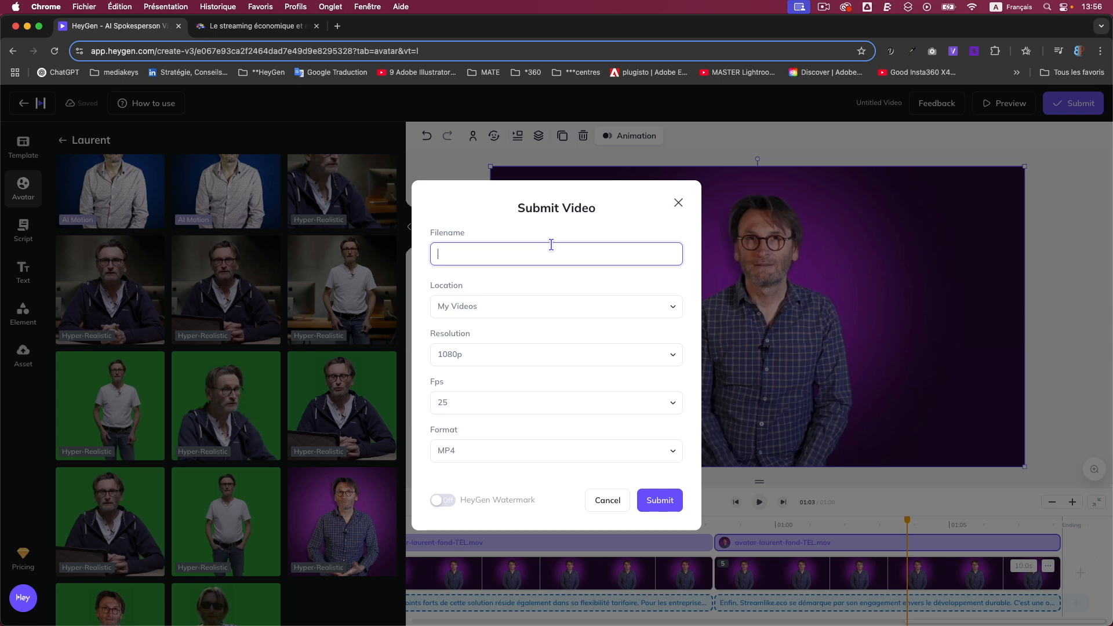
pyautogui.write('streamlike.eco')
pyautogui.click(551, 306)
pyautogui.click(472, 360)
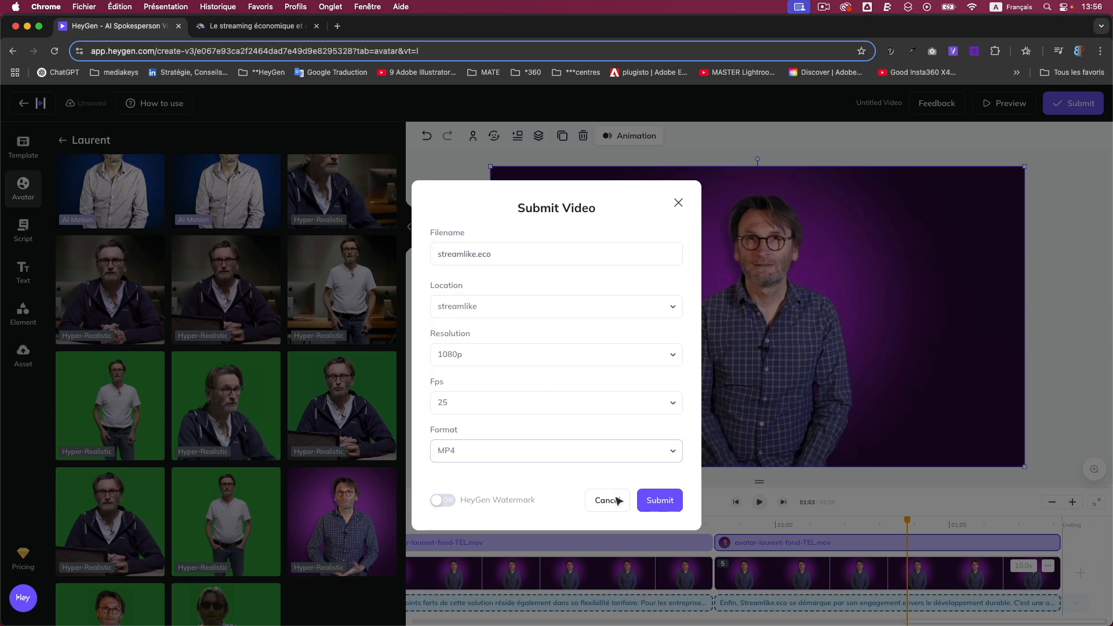
pyautogui.click(669, 502)
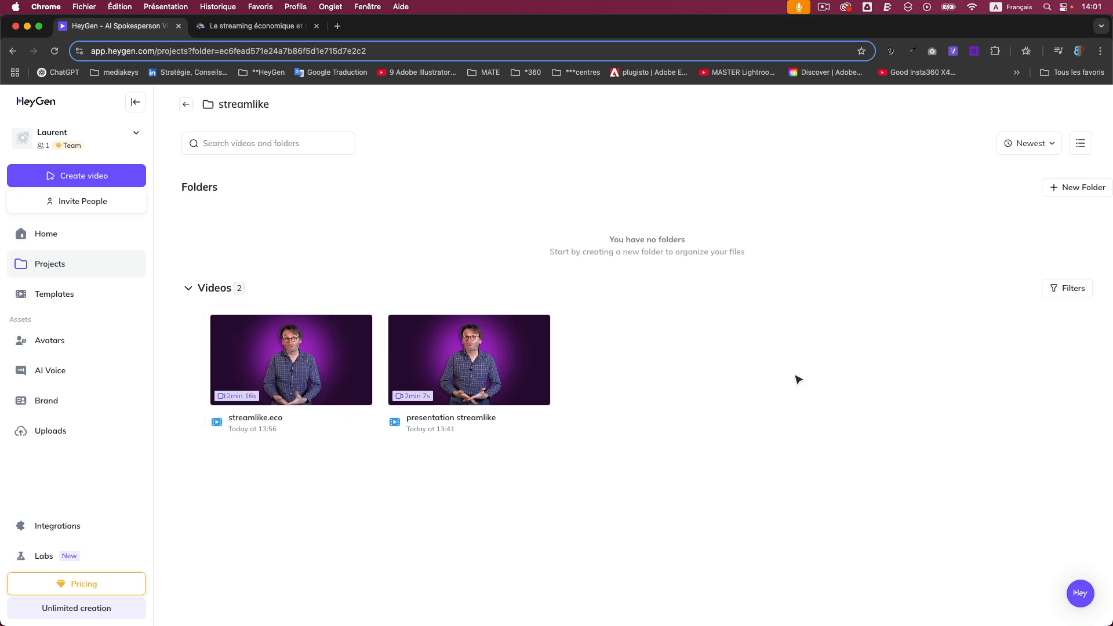
# Step: Open the rendered streamlike.eco video from the streamlike folder and play its first seconds
pyautogui.click(364, 323)
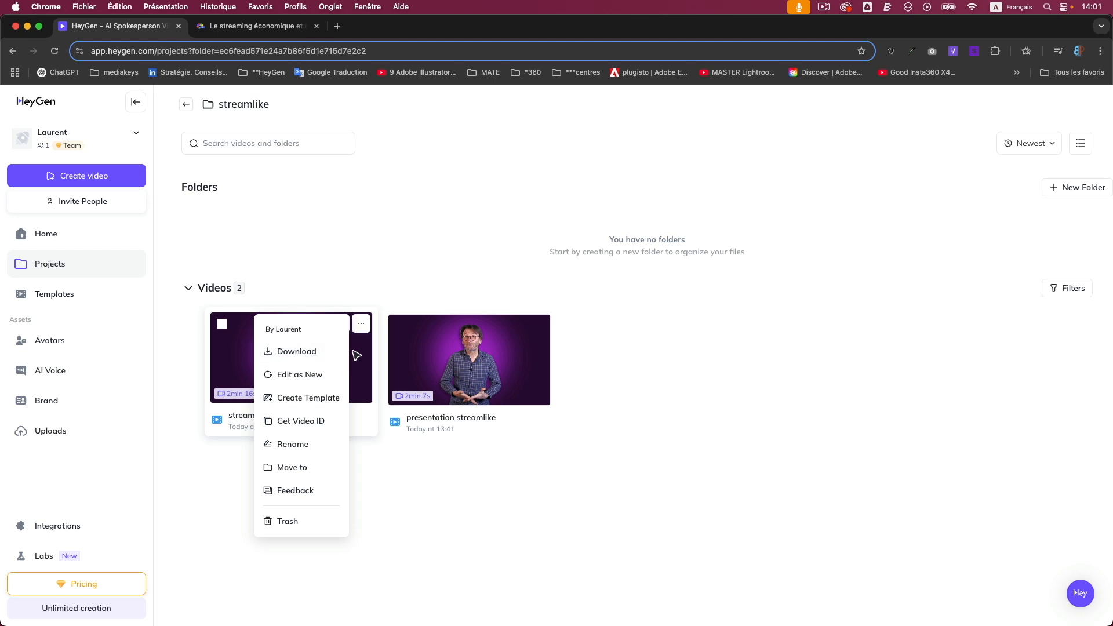
pyautogui.click(359, 357)
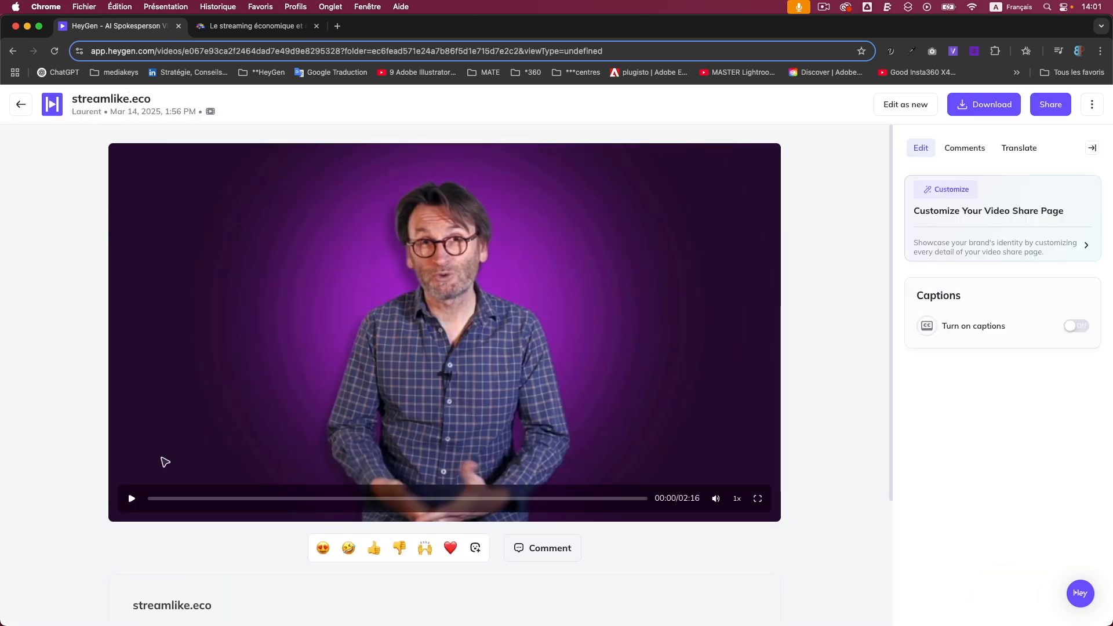
pyautogui.click(133, 500)
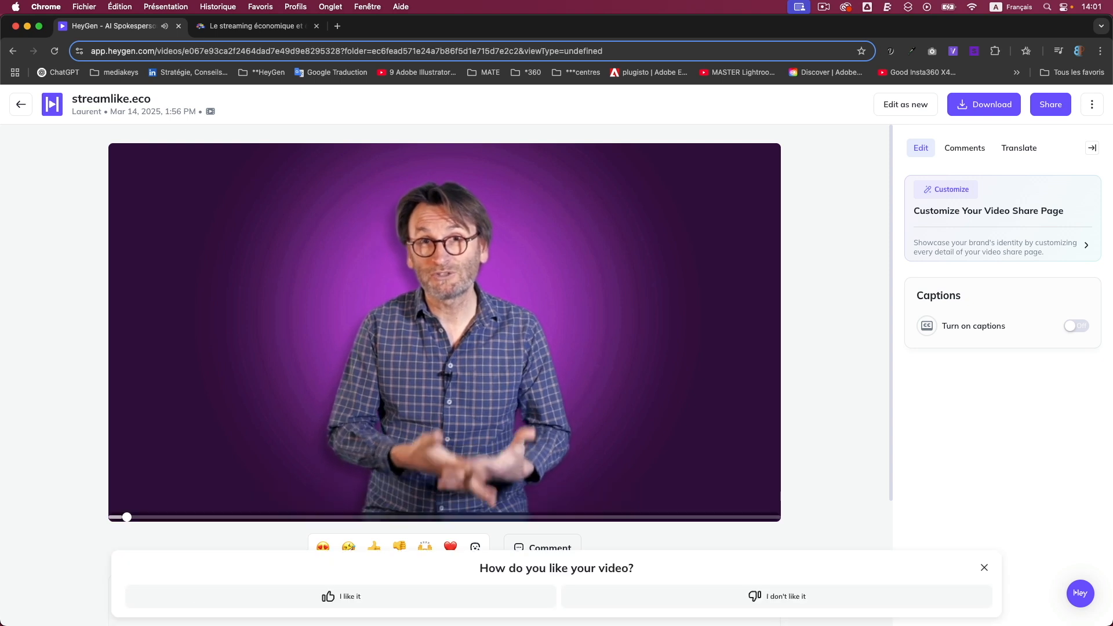
pyautogui.click(132, 500)
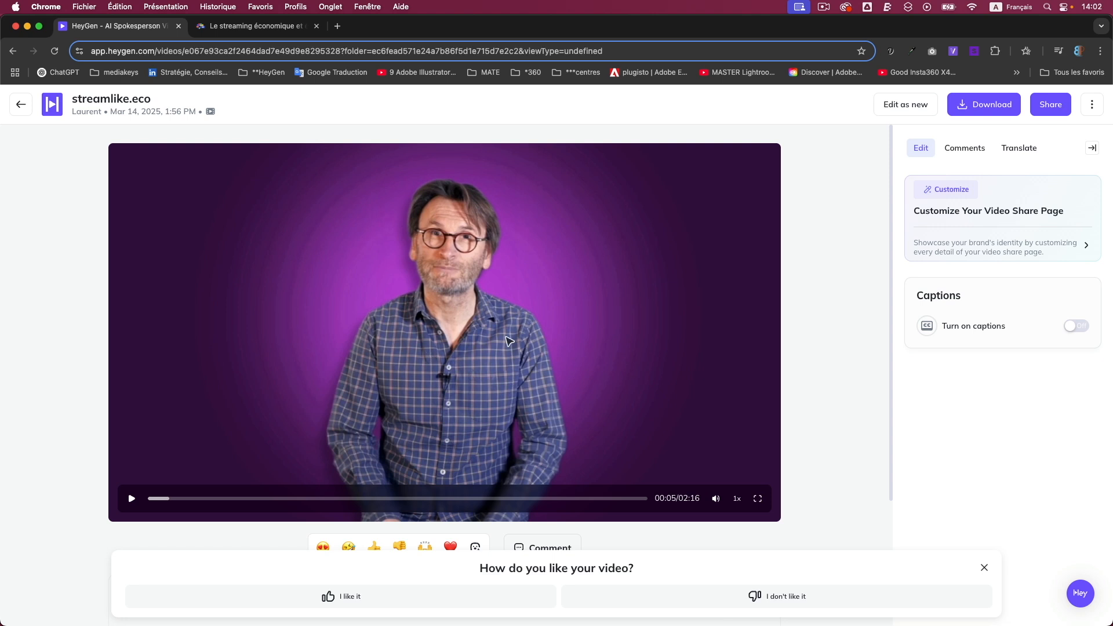
# Step: Open the download options for the rendered streamlike.eco video
pyautogui.click(991, 110)
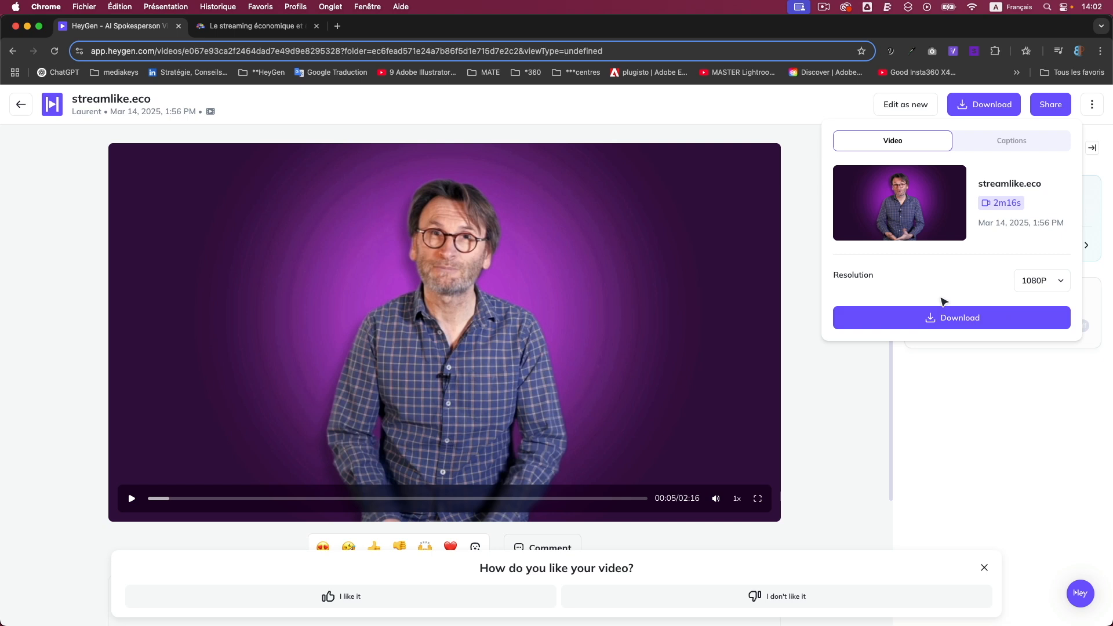